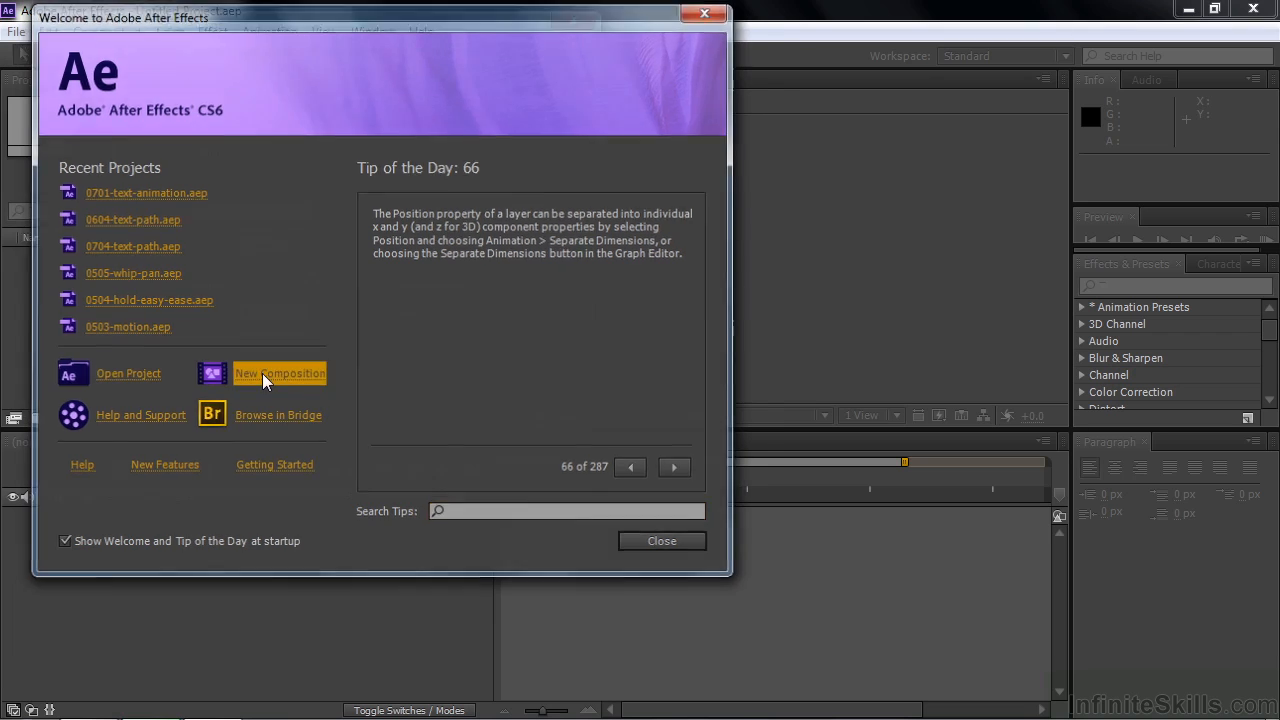
Step: Create a new composition and choose the Ellipse tool for drawing shapes
left_click(444, 456)
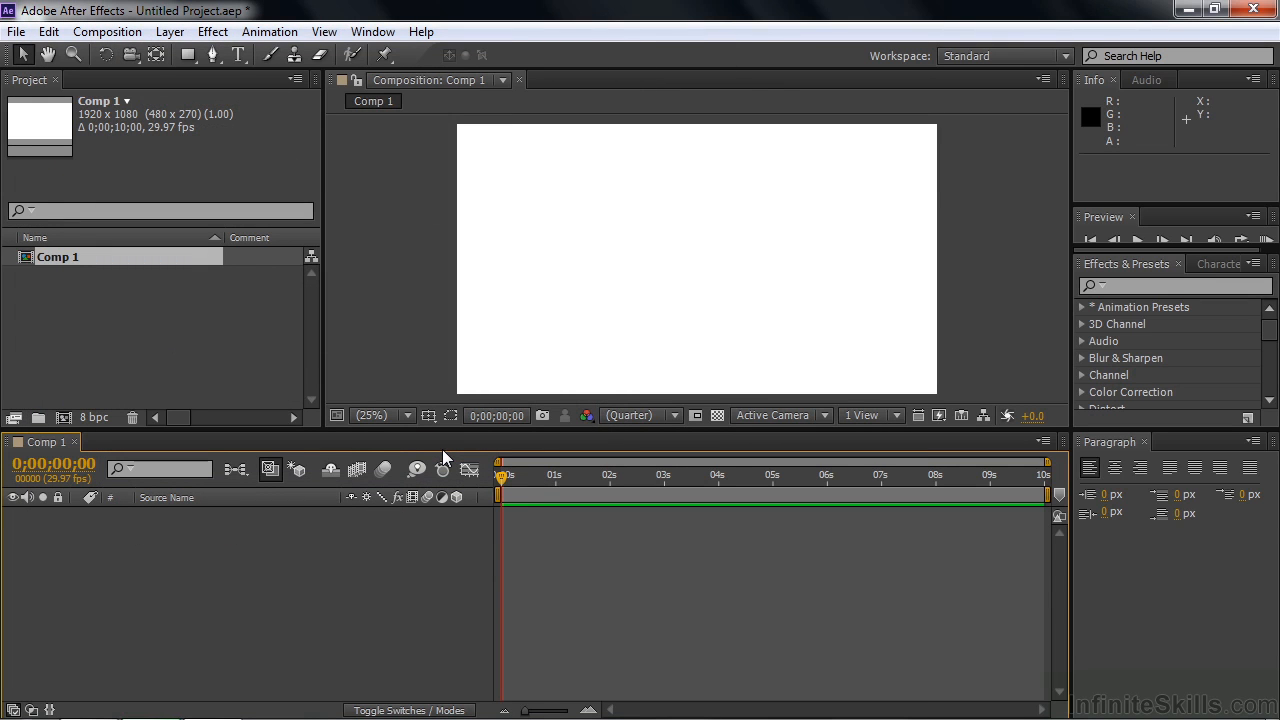
left_click(194, 59)
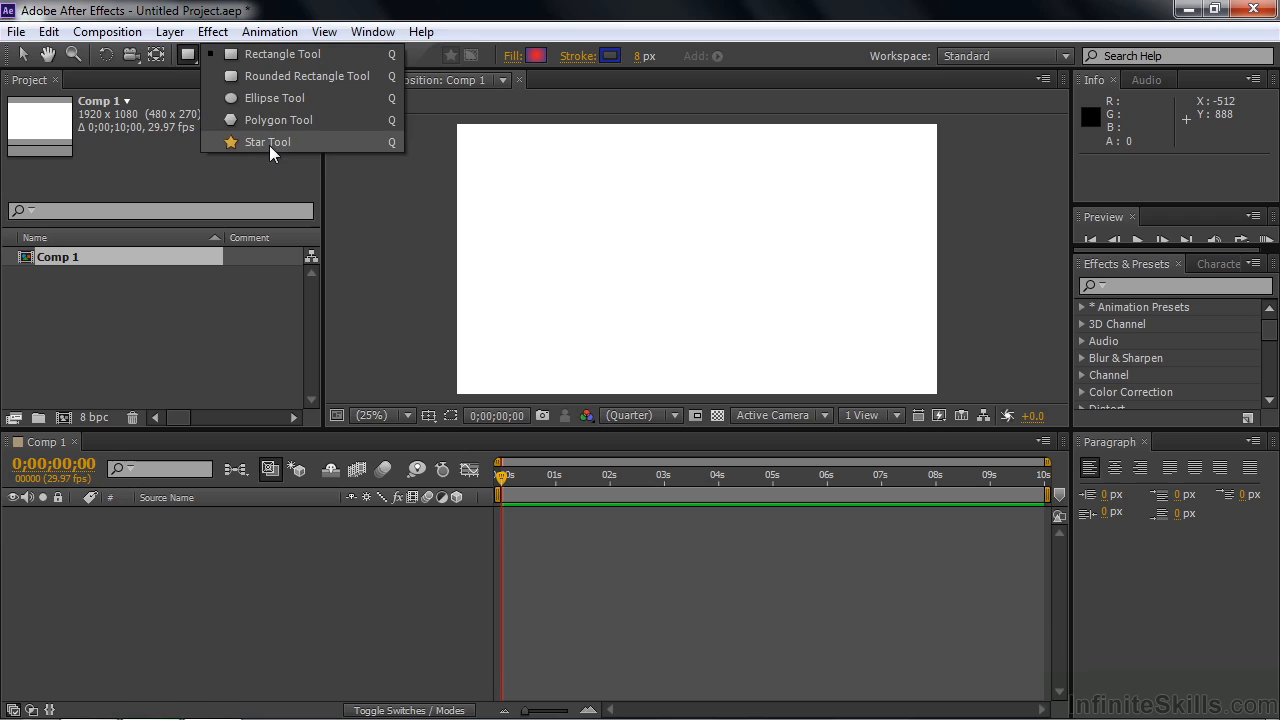
left_click(254, 97)
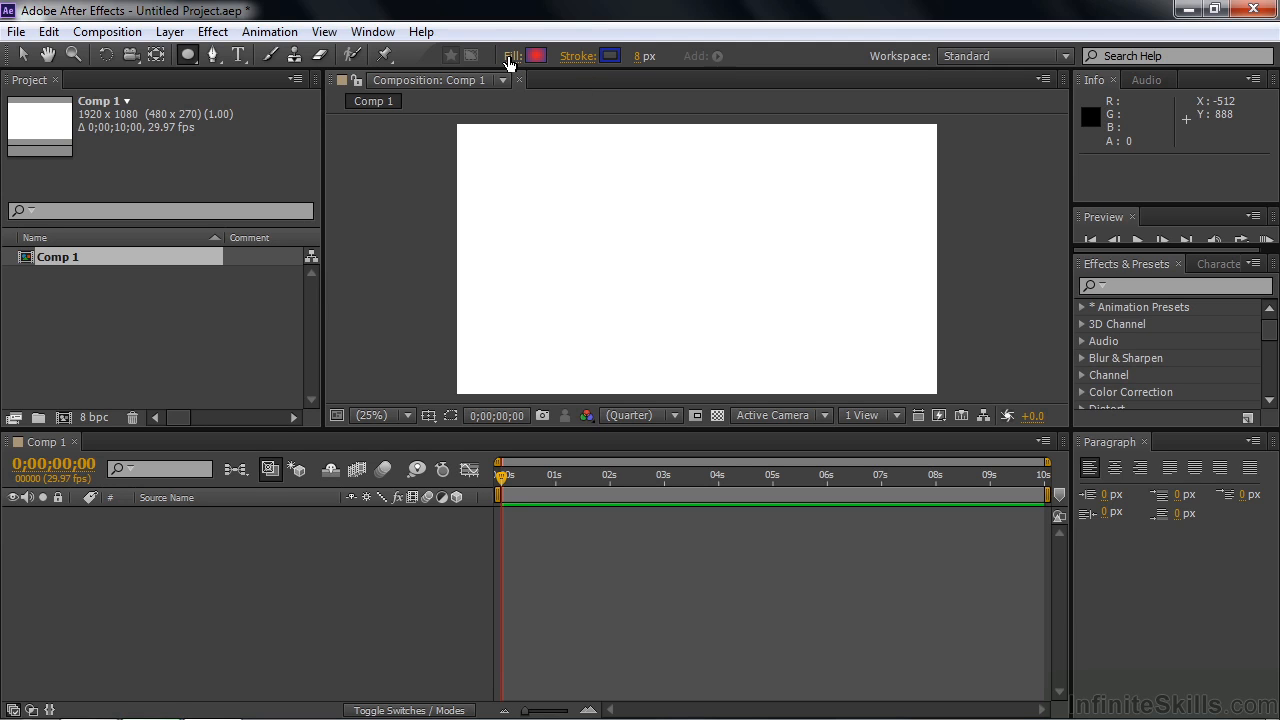
Step: Draw trial ellipses in the upper-left area and from the lower-right corner of the composition, undoing each one
mouse_move(522, 158)
left_mouse_down()
mouse_move(581, 200)
mouse_move(731, 255)
left_mouse_up()
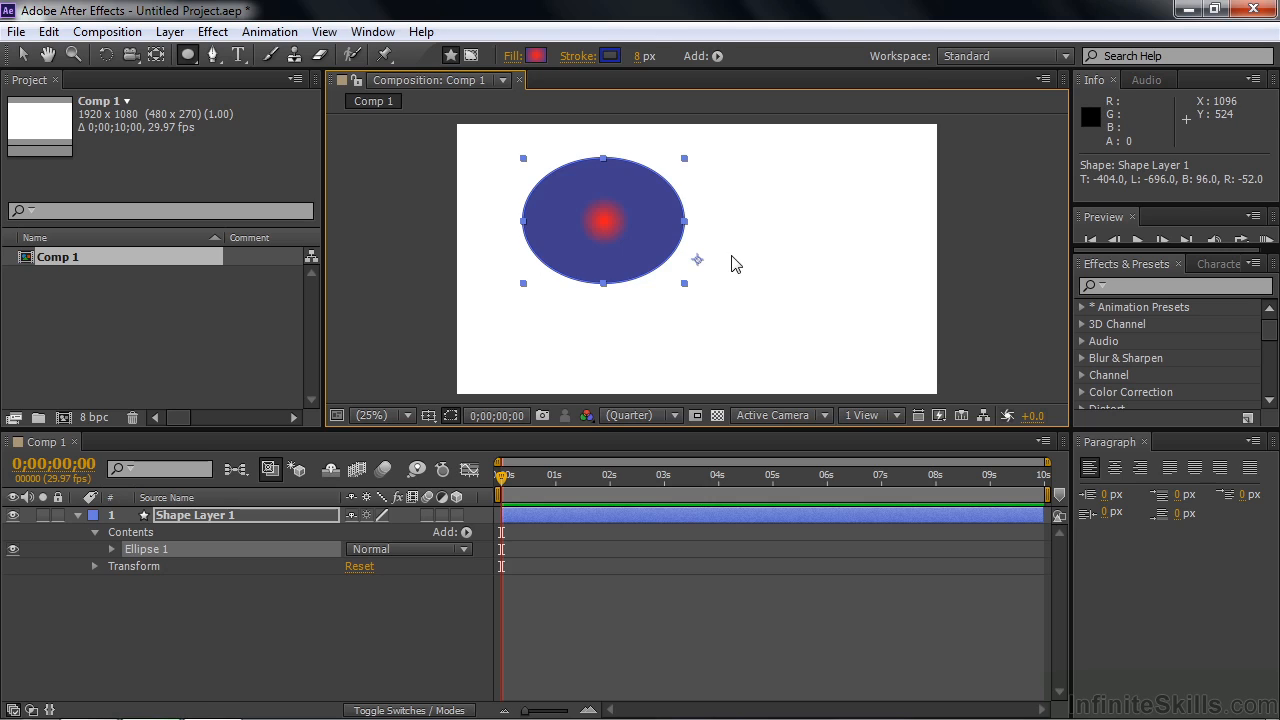
key("ctrl+z")
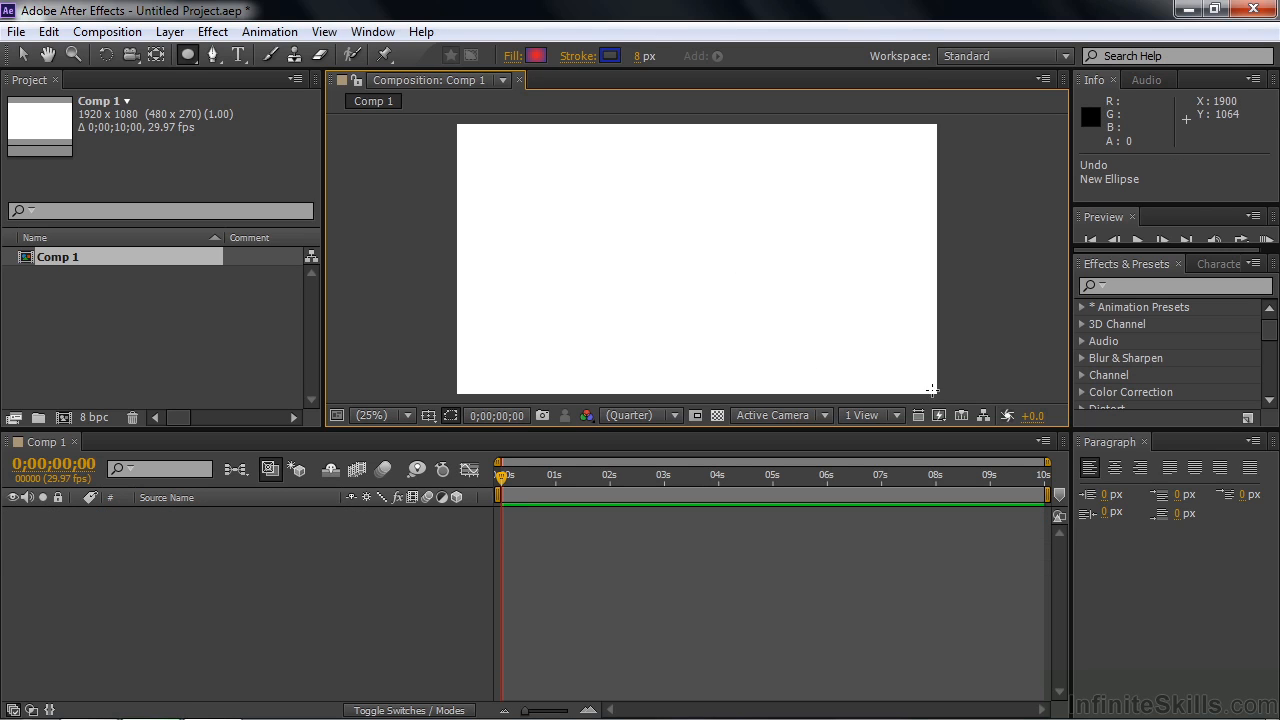
left_click_drag(937, 393, 789, 294)
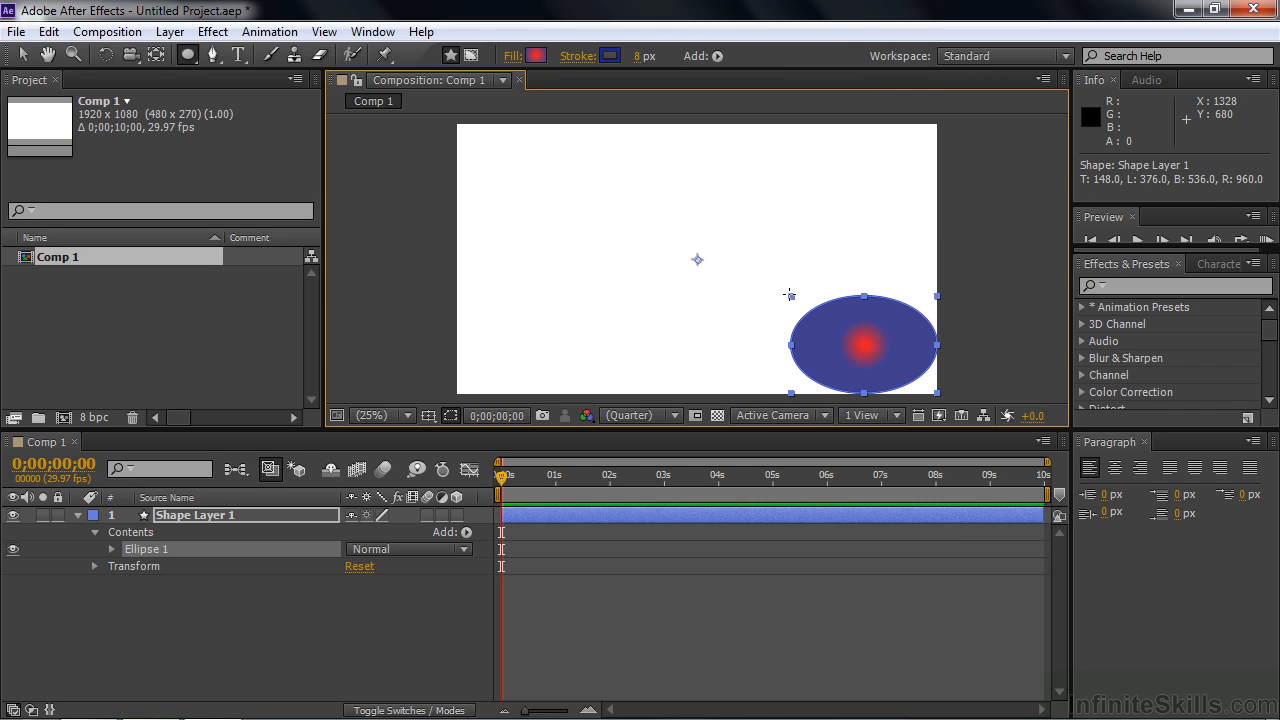
key("ctrl+z")
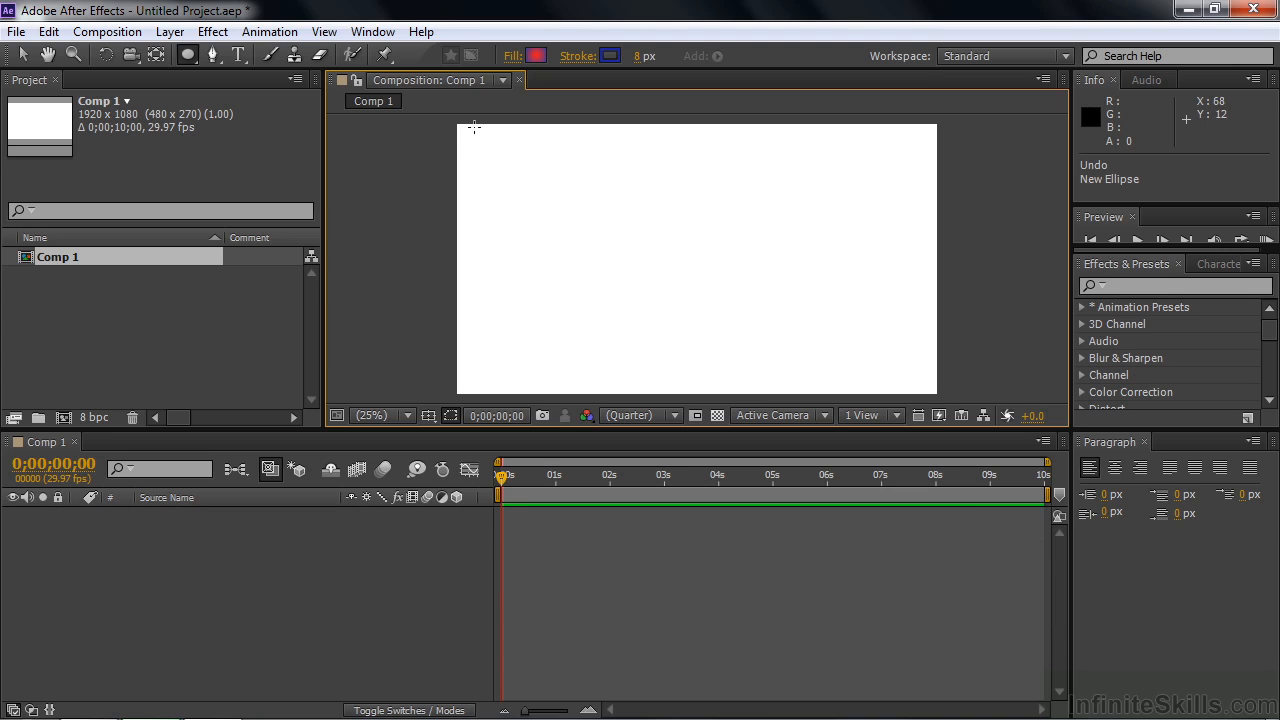
Step: Draw an ellipse about 700 × 352 px just left of the composition's centre, repositioning it while drawing
left_click_drag(457, 124, 578, 198)
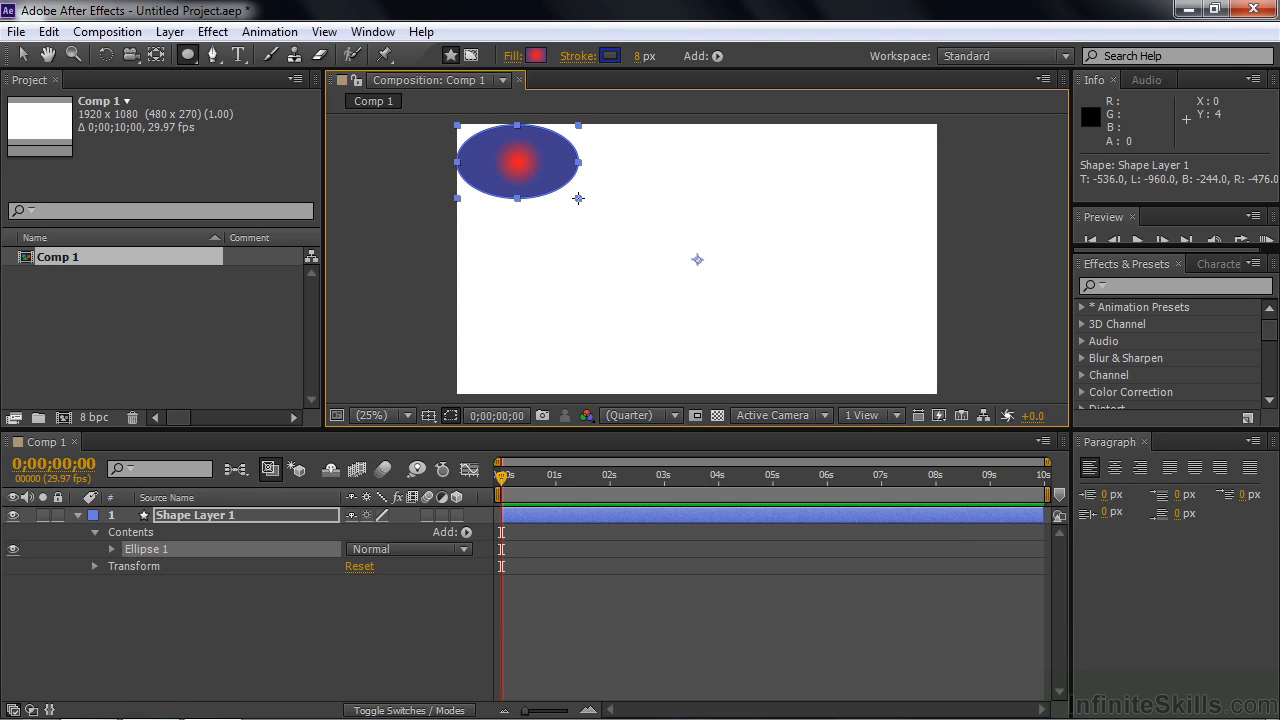
key("ctrl")
left_click_drag(578, 198, 518, 157)
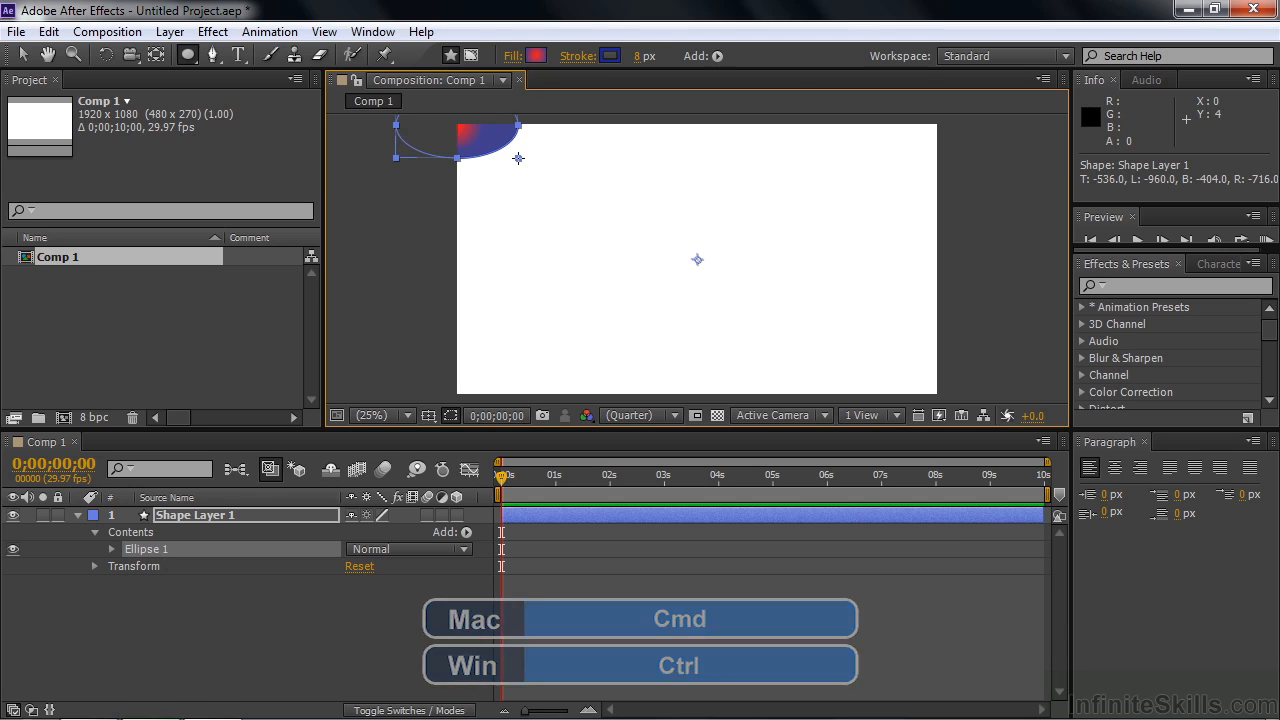
mouse_move(518, 158)
left_mouse_down()
mouse_move(536, 227)
mouse_move(711, 254)
mouse_move(659, 292)
mouse_move(818, 324)
mouse_move(687, 212)
mouse_move(657, 286)
mouse_move(790, 300)
mouse_move(822, 290)
mouse_move(822, 320)
mouse_move(792, 318)
mouse_move(759, 290)
mouse_move(760, 309)
mouse_move(820, 323)
mouse_move(760, 329)
mouse_move(777, 294)
mouse_move(808, 316)
mouse_move(827, 308)
mouse_move(786, 294)
mouse_move(766, 306)
mouse_move(785, 296)
mouse_move(829, 351)
mouse_move(857, 346)
mouse_move(847, 337)
left_mouse_up()
key("space")
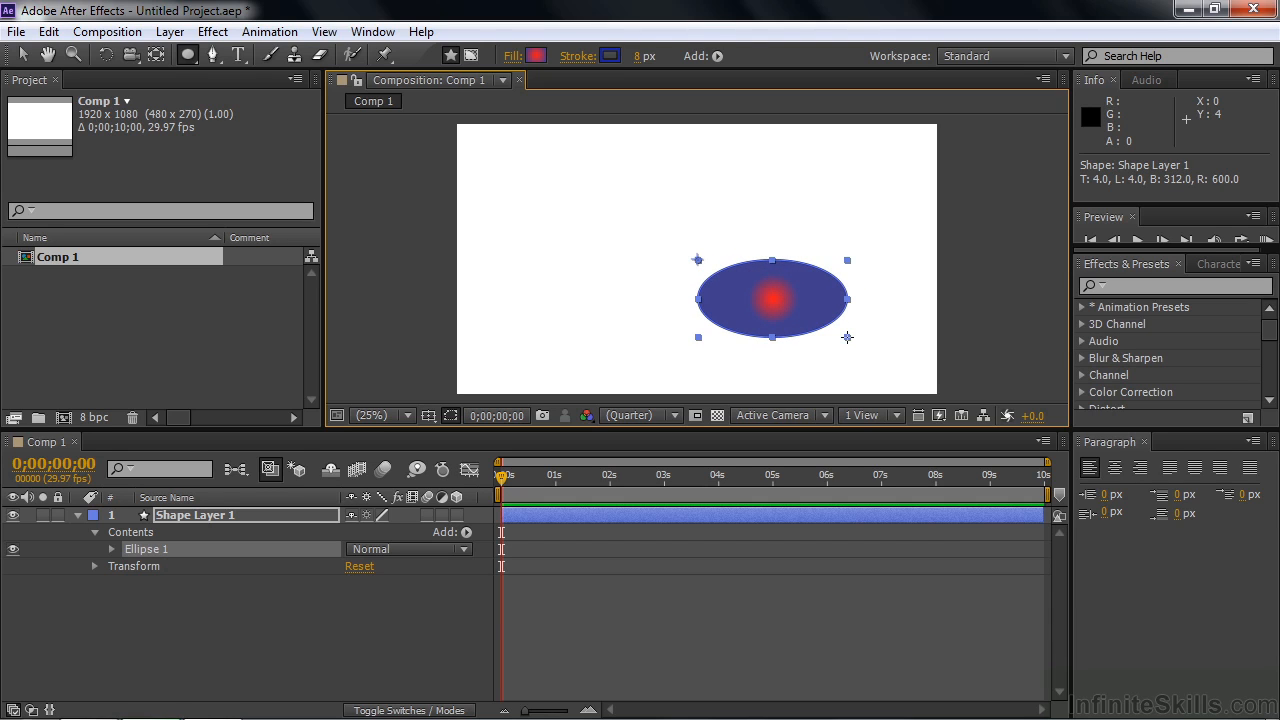
mouse_move(847, 337)
left_mouse_down()
mouse_move(690, 264)
mouse_move(639, 299)
mouse_move(693, 319)
left_mouse_up()
key("shift")
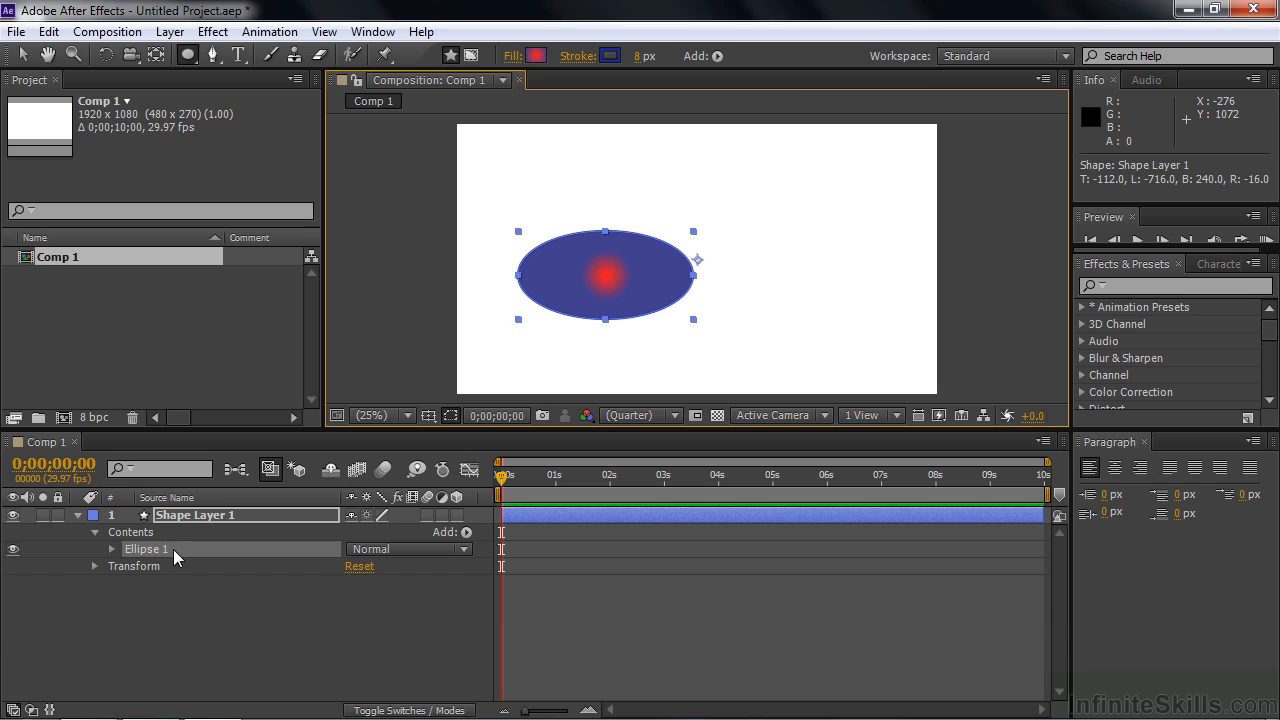
Step: Resize the ellipse path to 796 × 365.8, unlinking the proportions and constraining them again
left_click(110, 550)
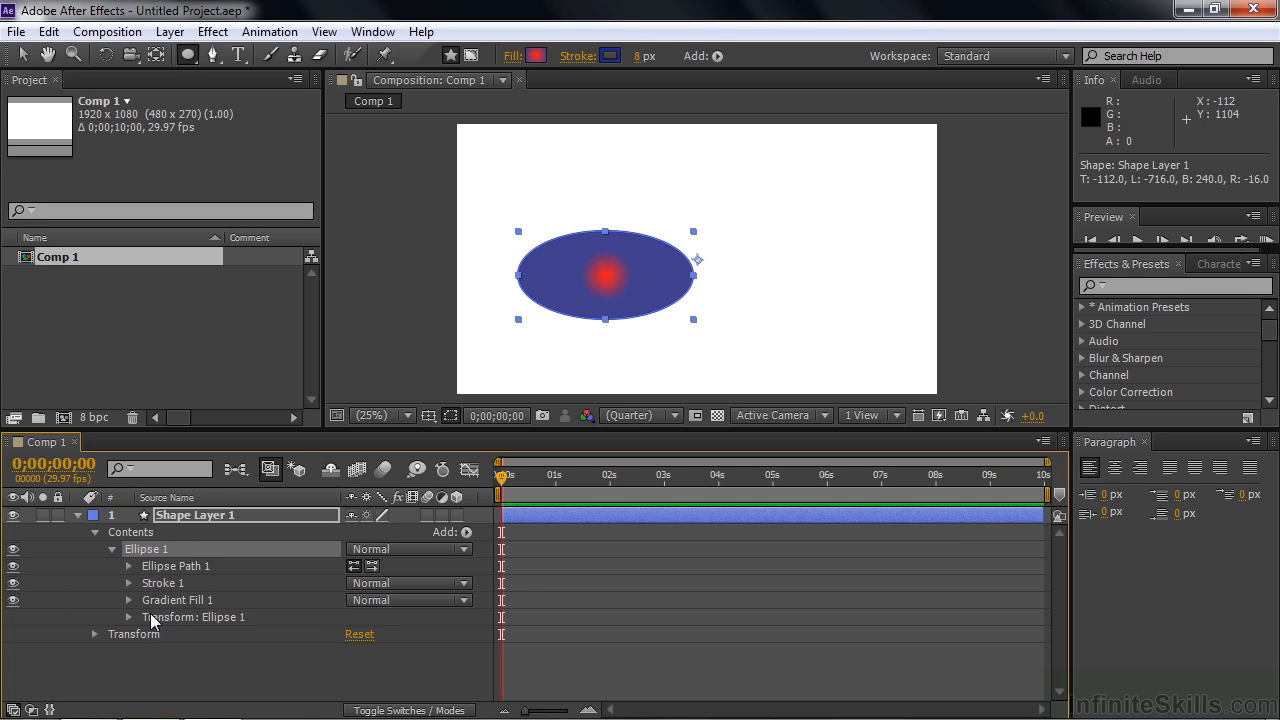
left_click(129, 566)
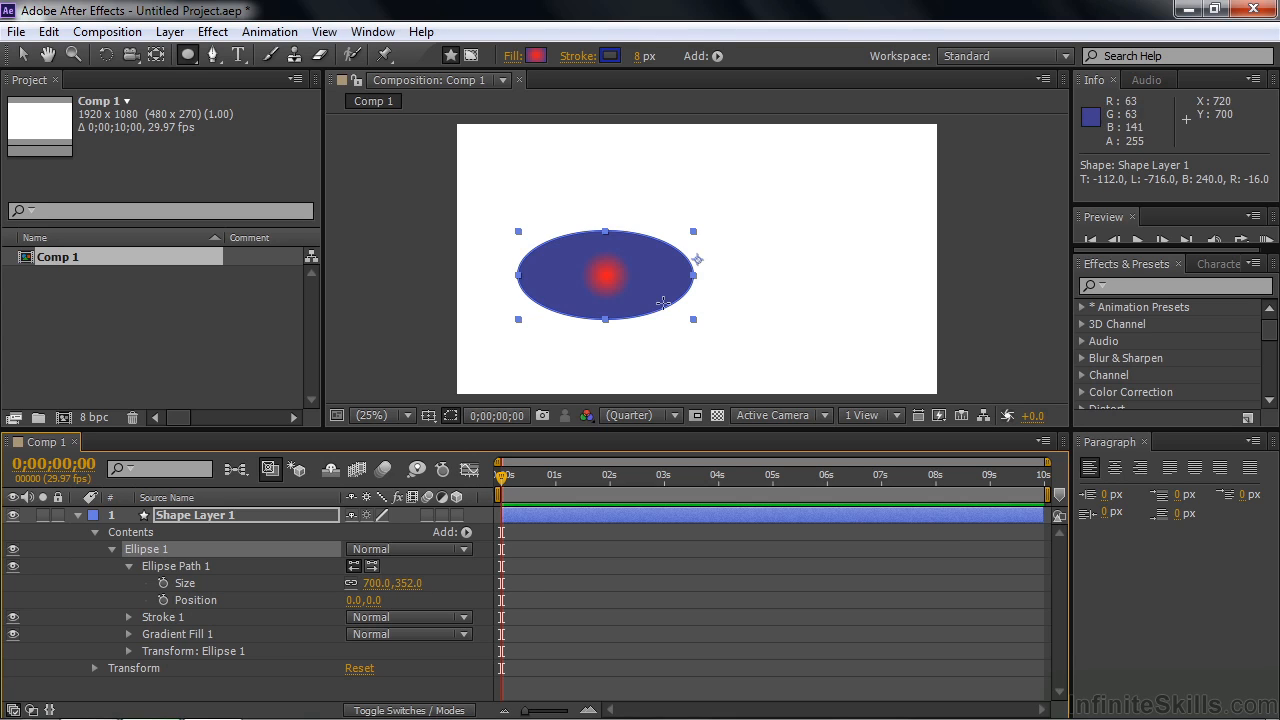
left_click(351, 583)
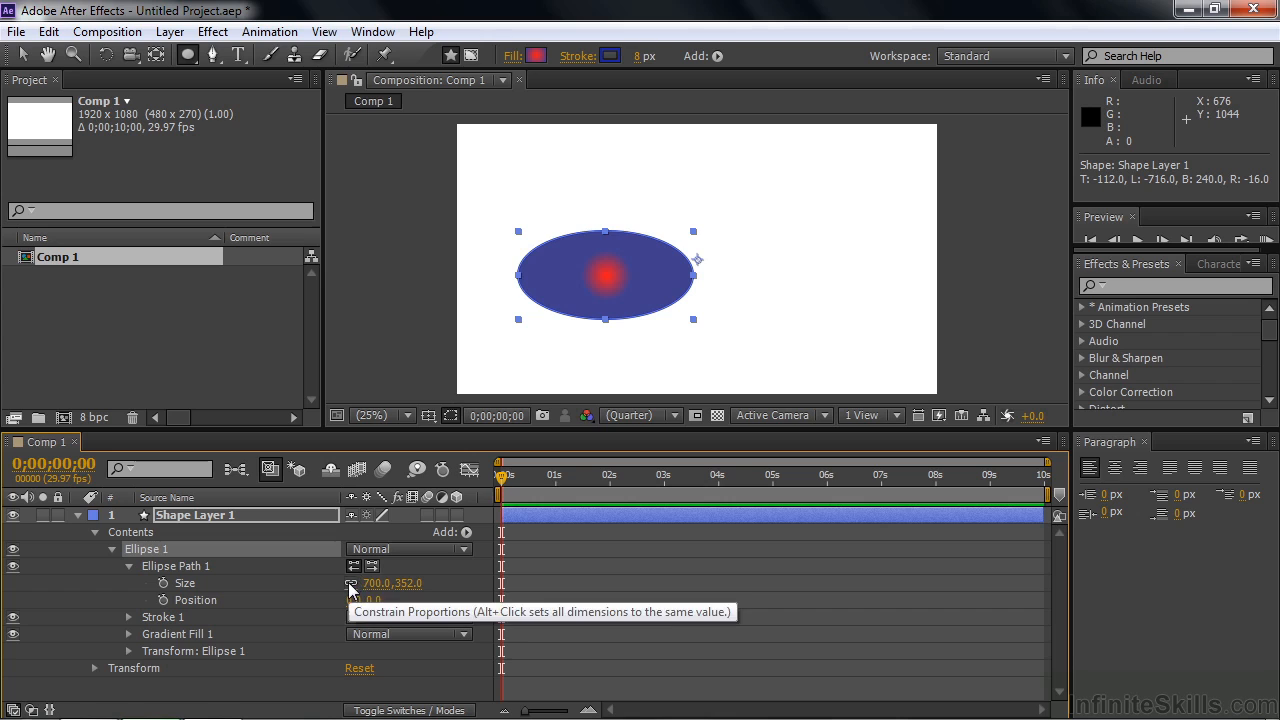
left_click_drag(380, 583, 449, 586)
left_click(351, 585)
left_click_drag(368, 584, 401, 595)
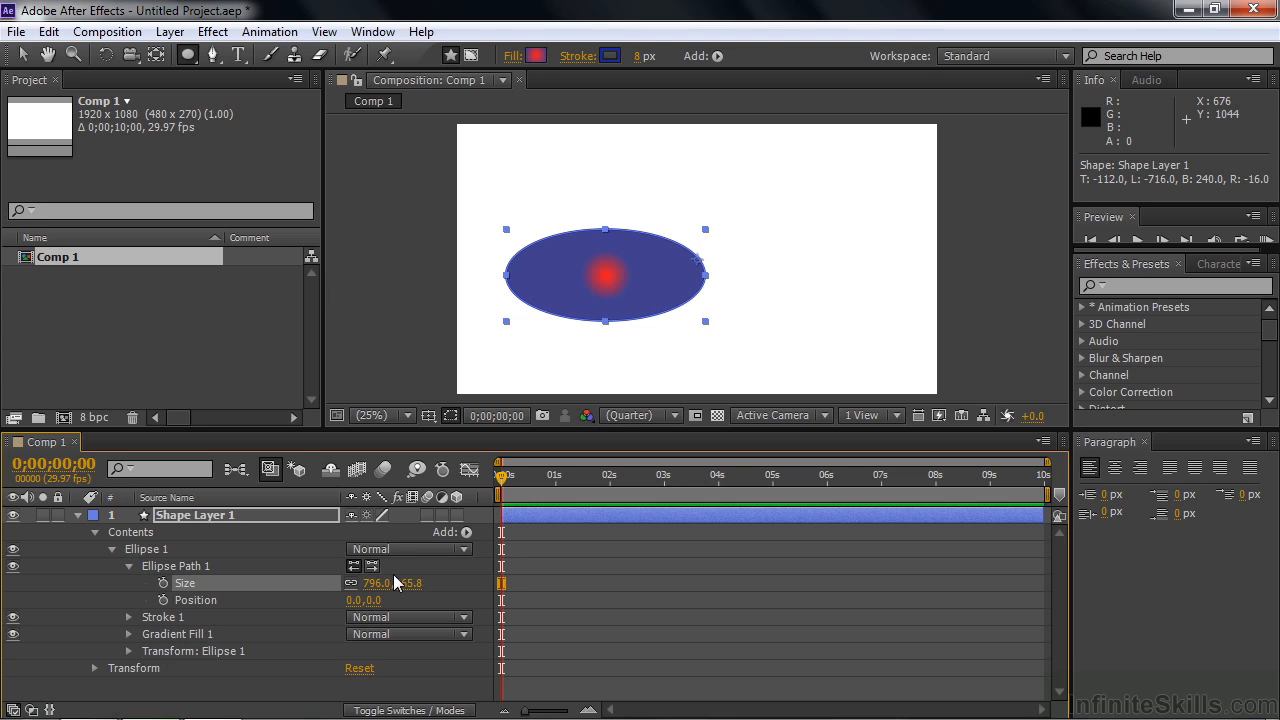
Step: Nudge the ellipse path's horizontal position and set it back to 0
mouse_move(352, 600)
left_mouse_down()
mouse_move(297, 596)
mouse_move(476, 598)
mouse_move(336, 600)
mouse_move(350, 603)
left_mouse_up()
left_click(365, 600)
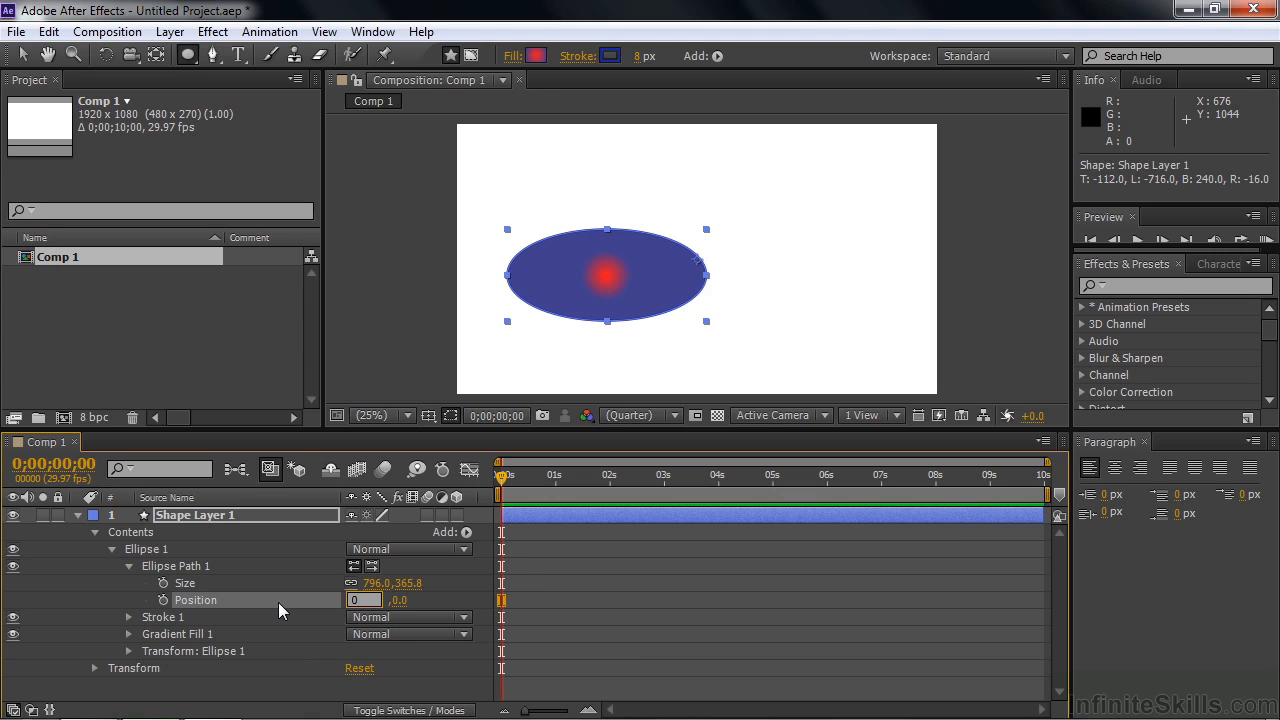
type("0")
key("Return")
Step: Centre the ellipse by setting the position in its own Ellipse 1 transform to 0, 0
left_click(130, 650)
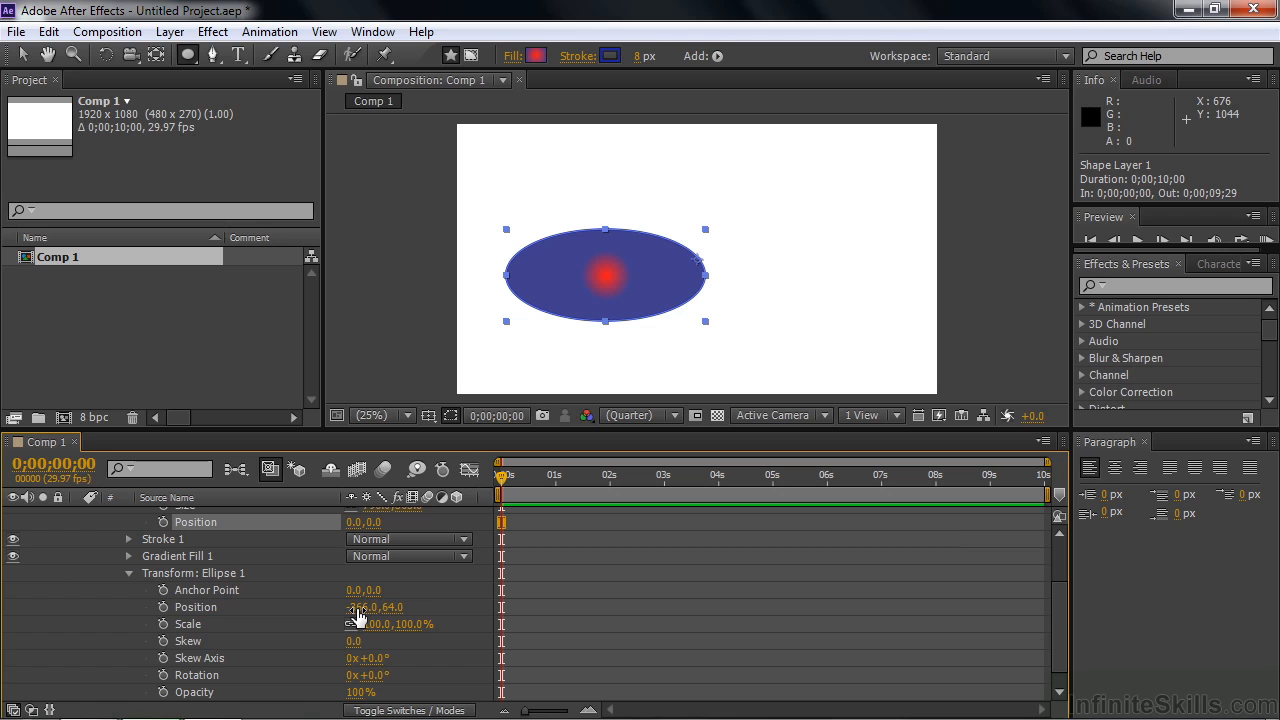
left_click(391, 608)
type("0")
left_click(372, 610)
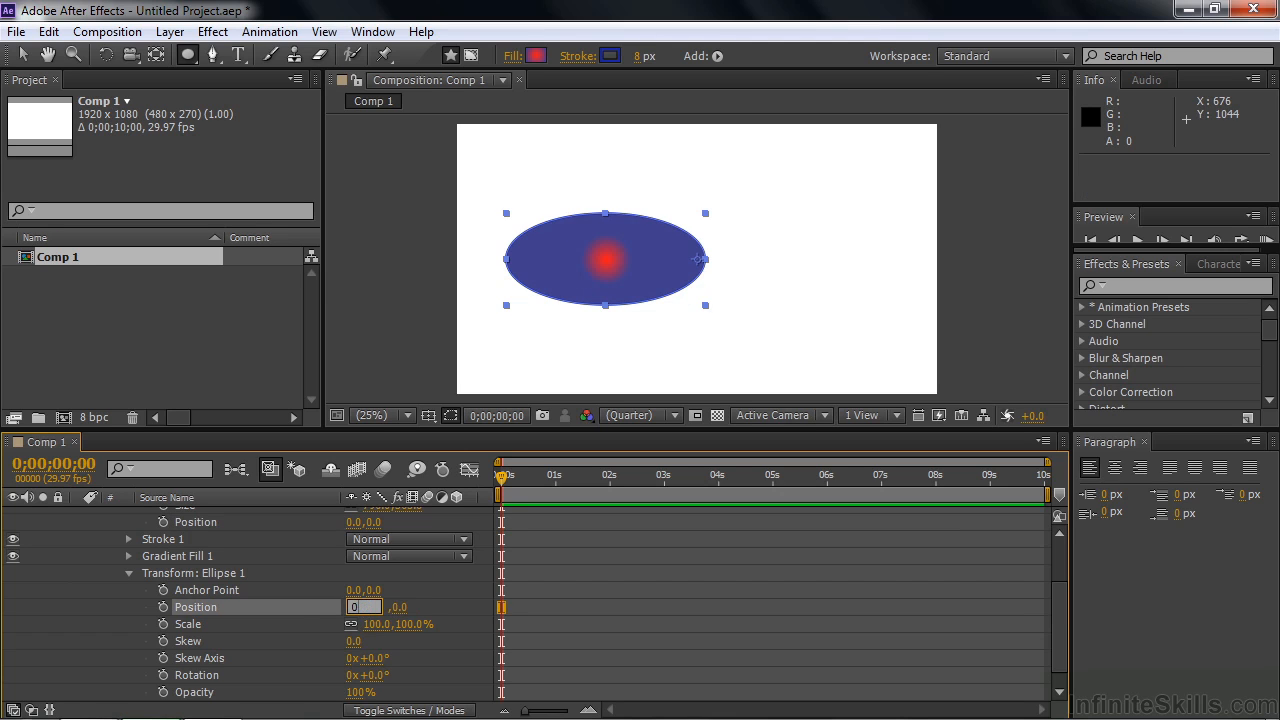
type("0")
left_click(313, 625)
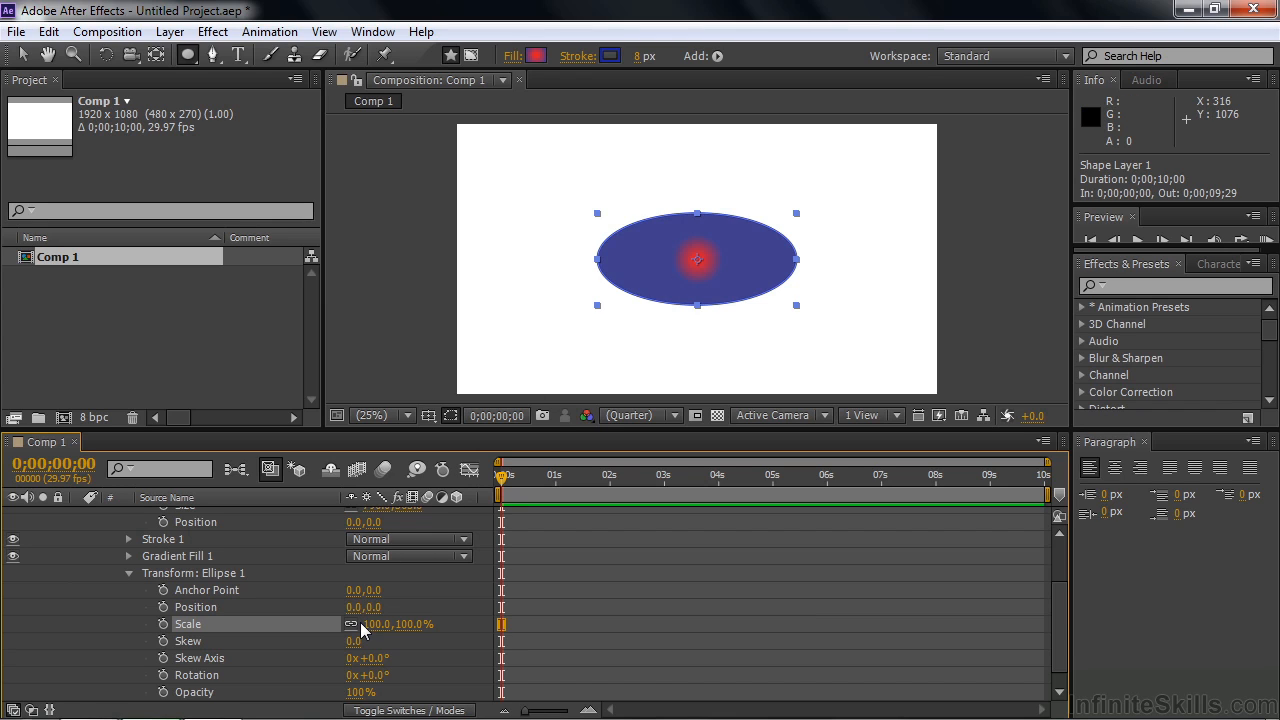
Step: Scale the Ellipse 1 group to 101% and skew it slightly, then collapse its transform and path properties
left_click_drag(362, 624, 403, 636)
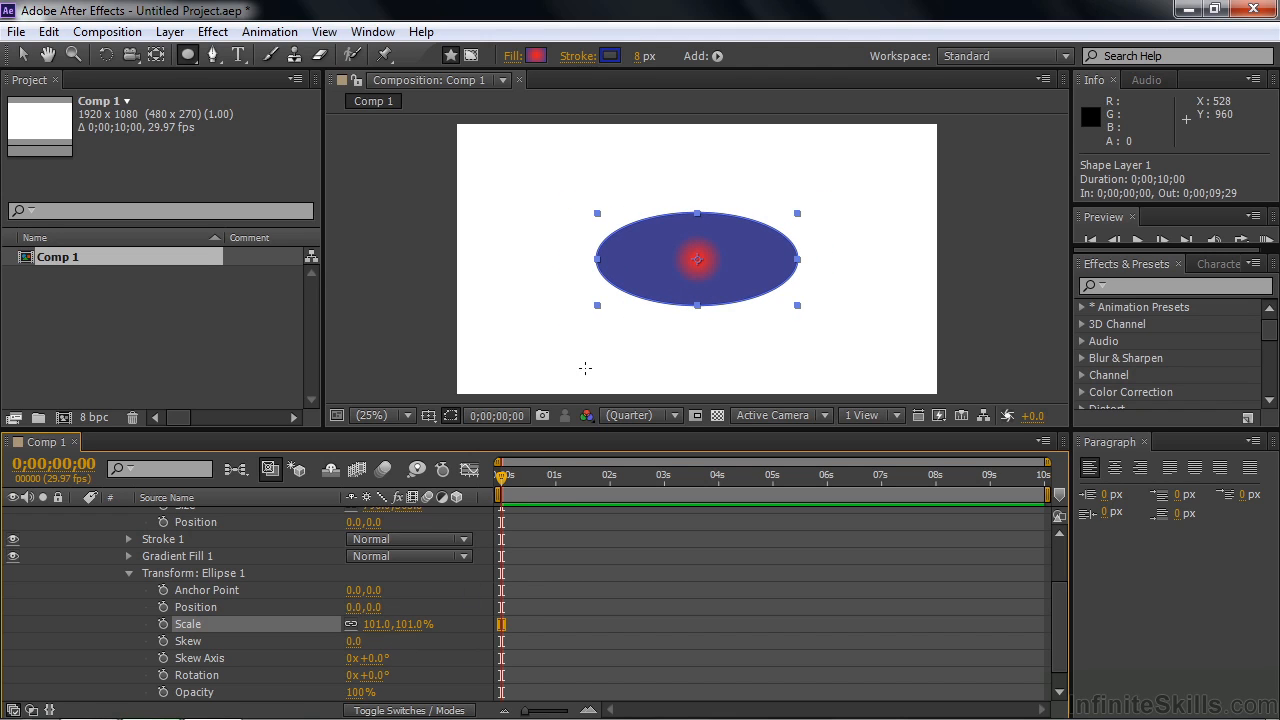
left_click_drag(355, 641, 344, 641)
left_click(126, 570)
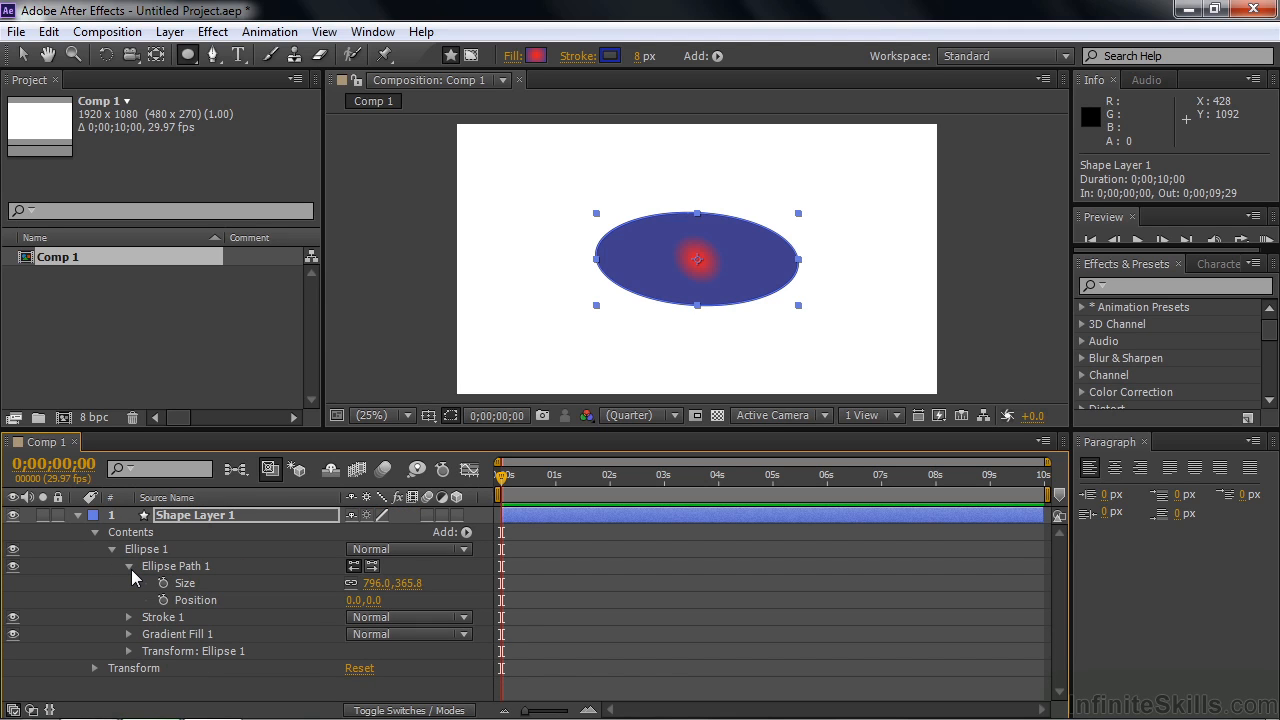
left_click(130, 567)
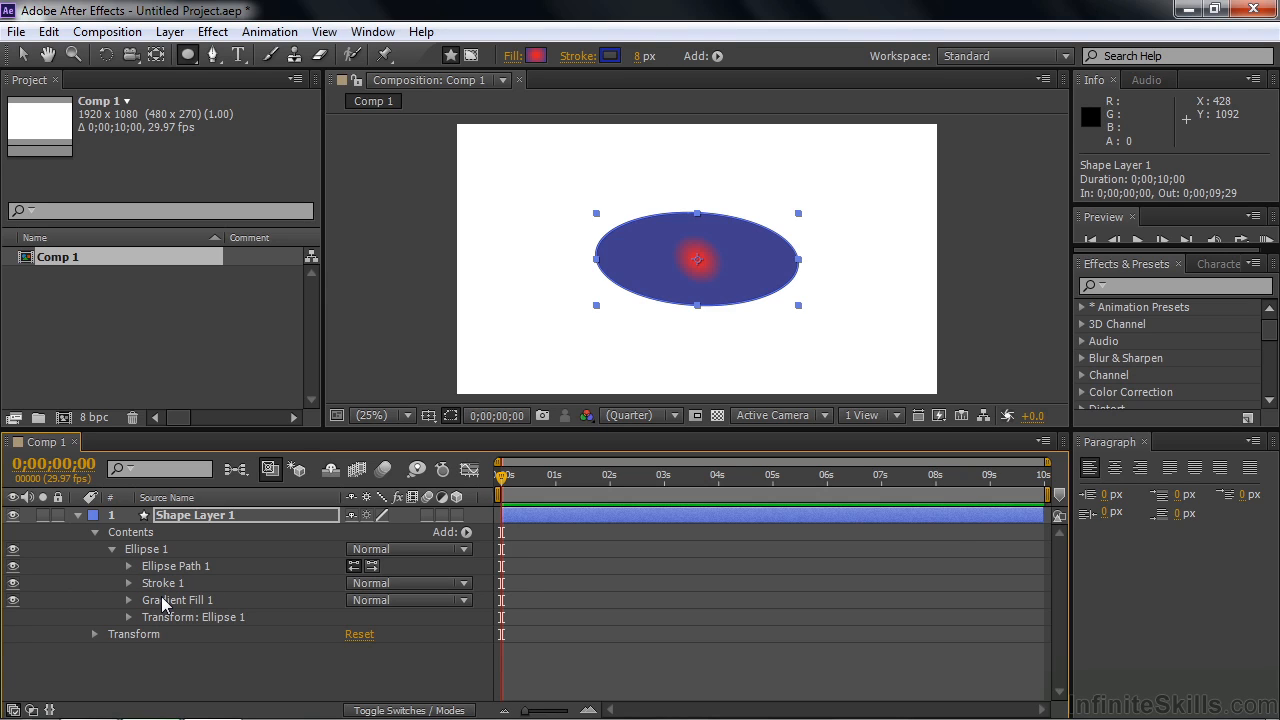
Step: Inspect the ellipse's gradient fill properties, change the fill to a solid color and expand the solid fill's properties
left_click(161, 596)
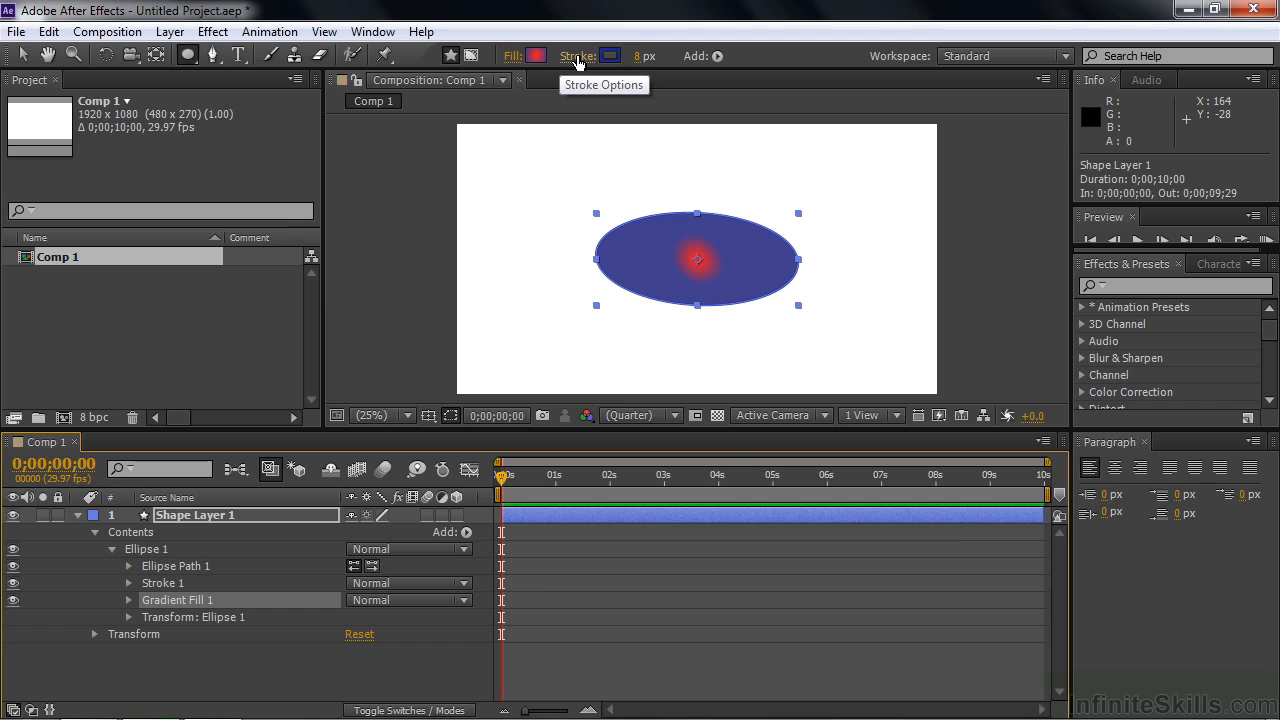
left_click(128, 600)
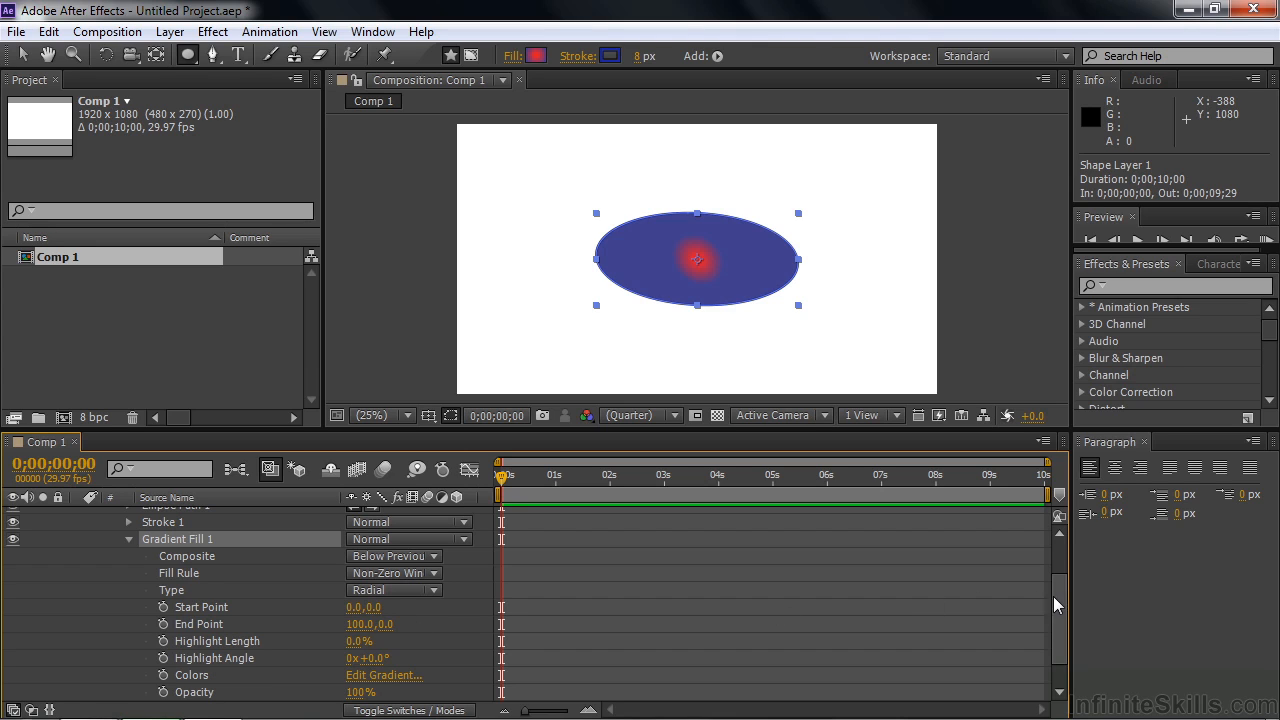
scroll(1053, 596, "down", 1)
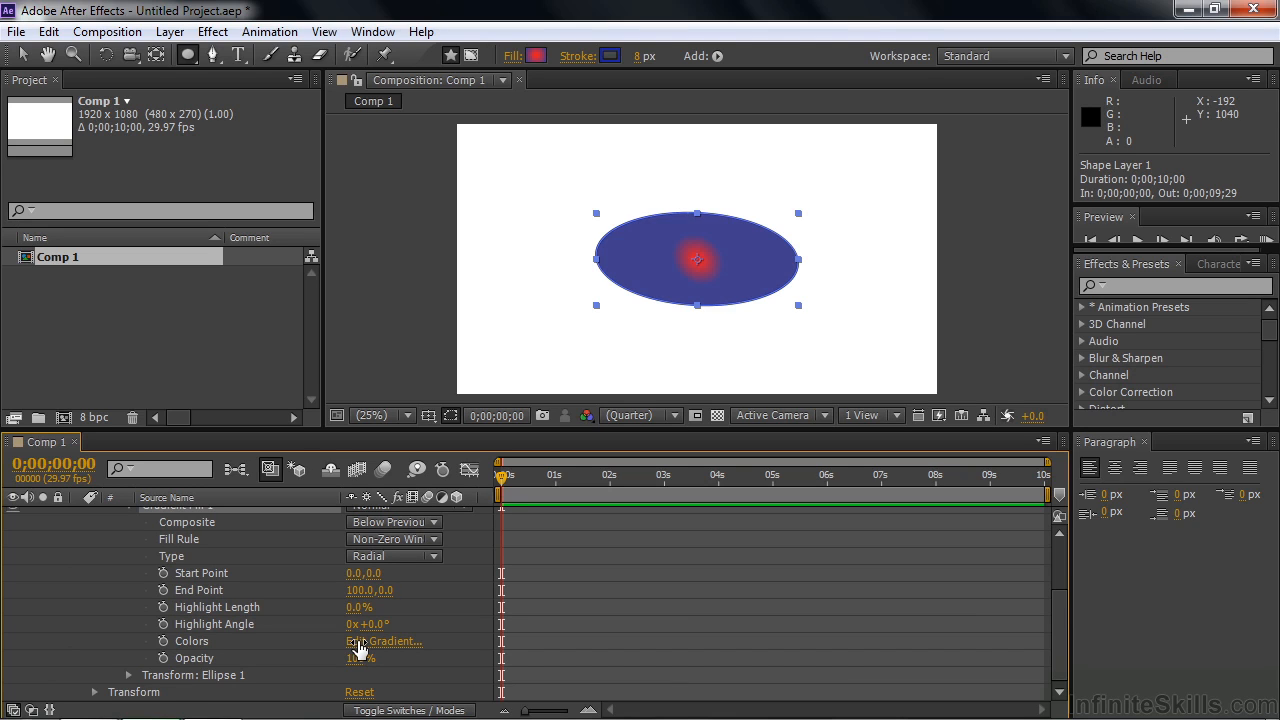
left_click(511, 57)
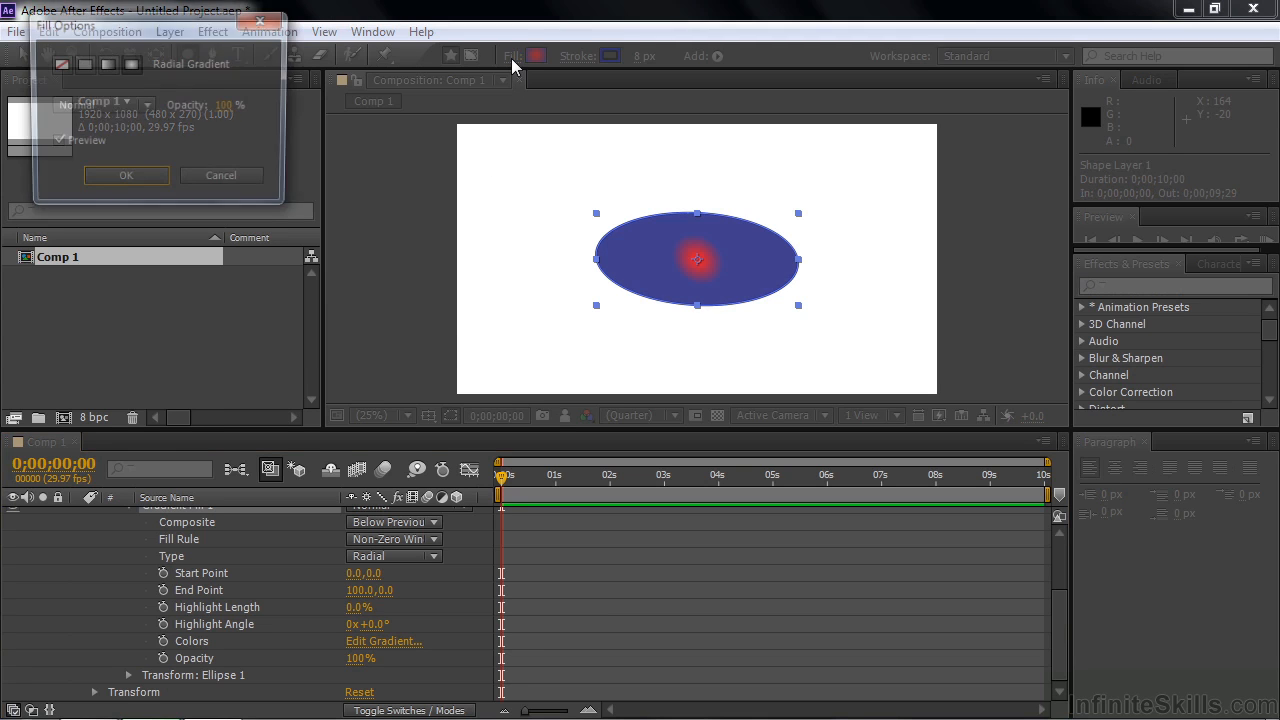
left_click(82, 64)
left_click(135, 182)
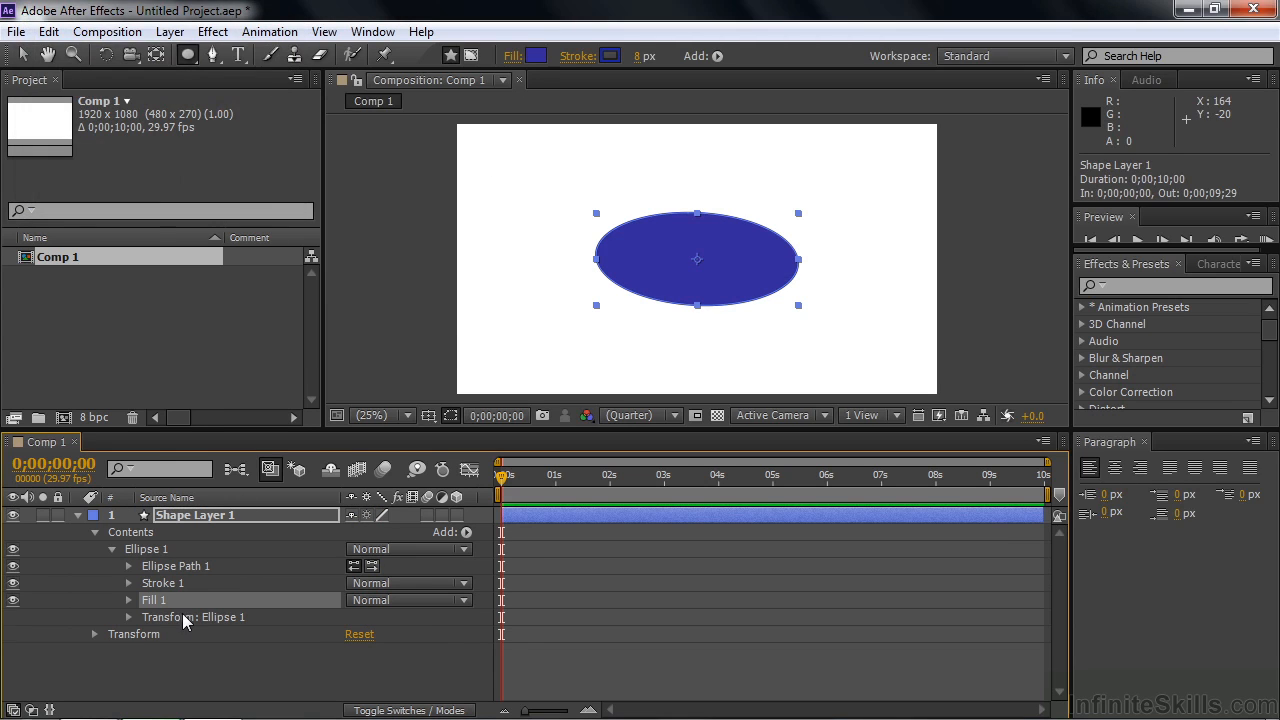
left_click(129, 600)
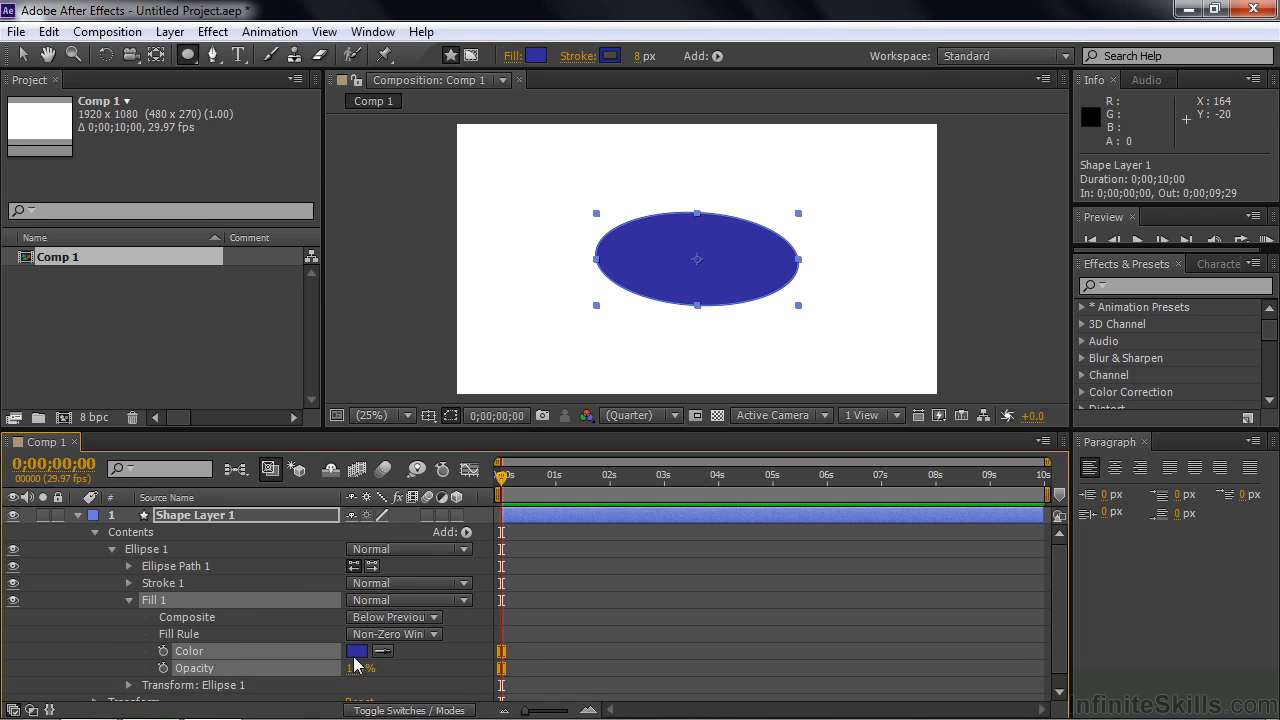
Step: Change the ellipse's fill type to Radial Gradient
left_click(516, 58)
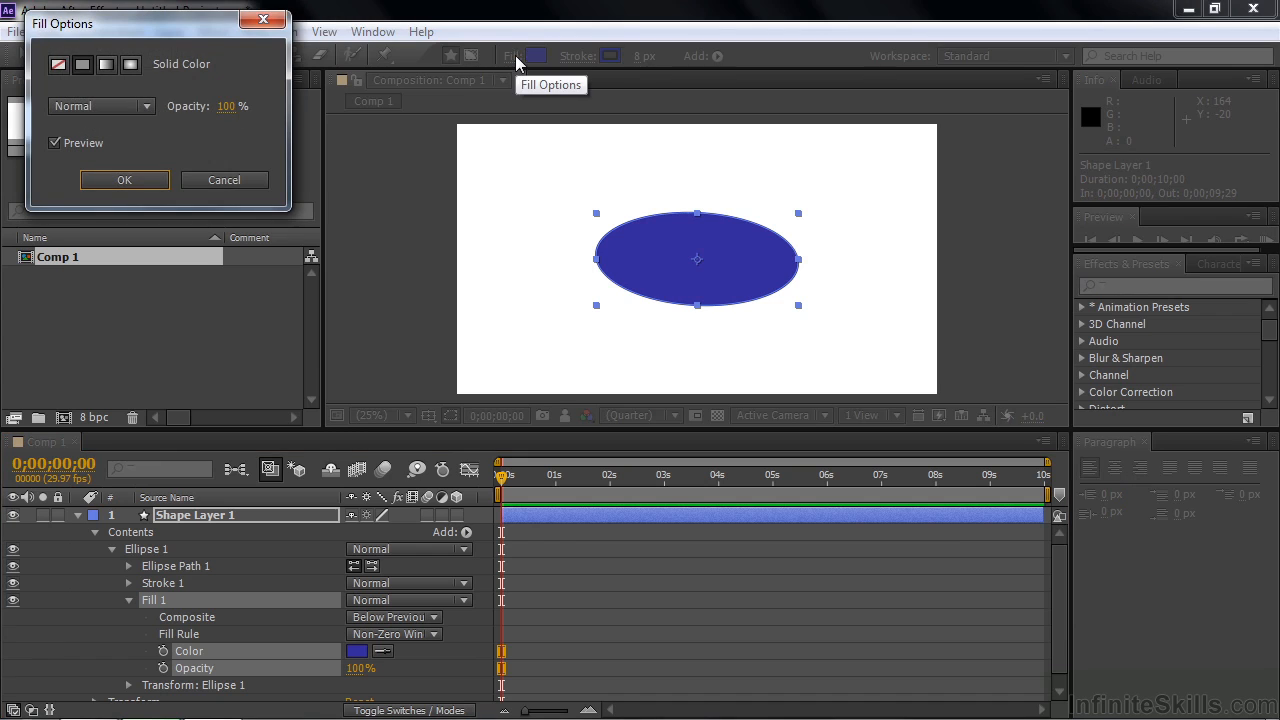
left_click(83, 65)
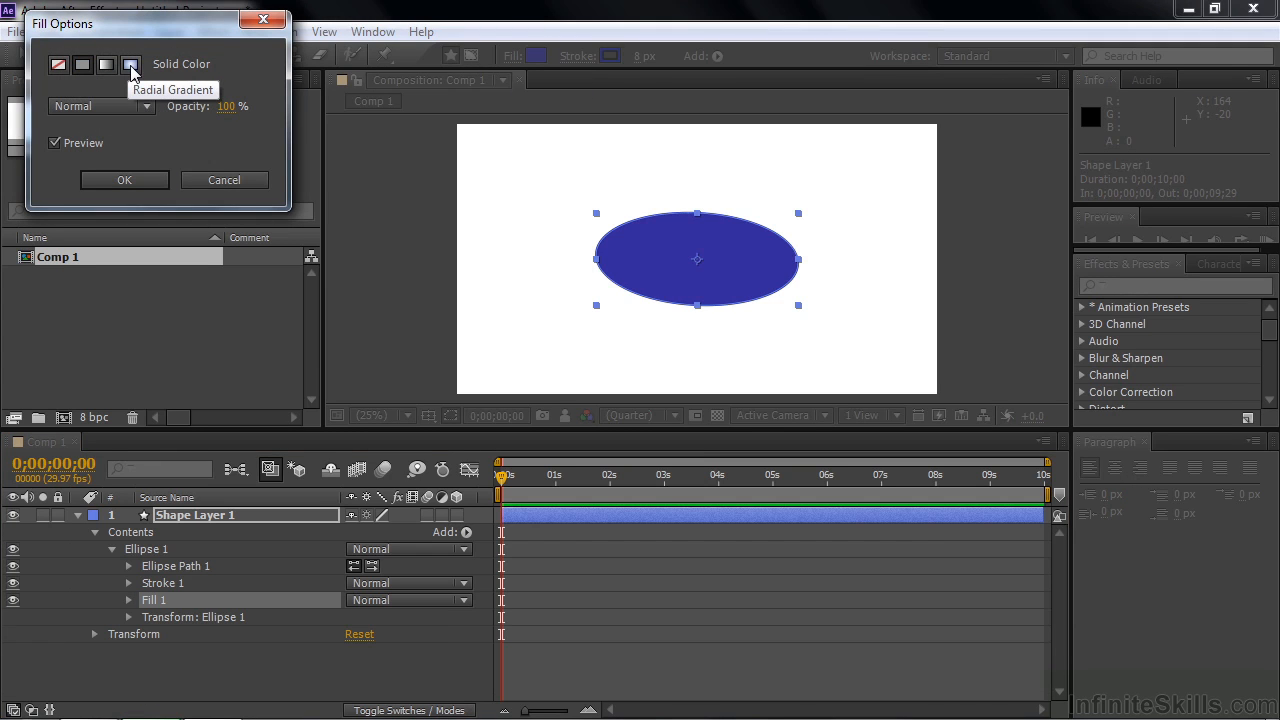
left_click(131, 66)
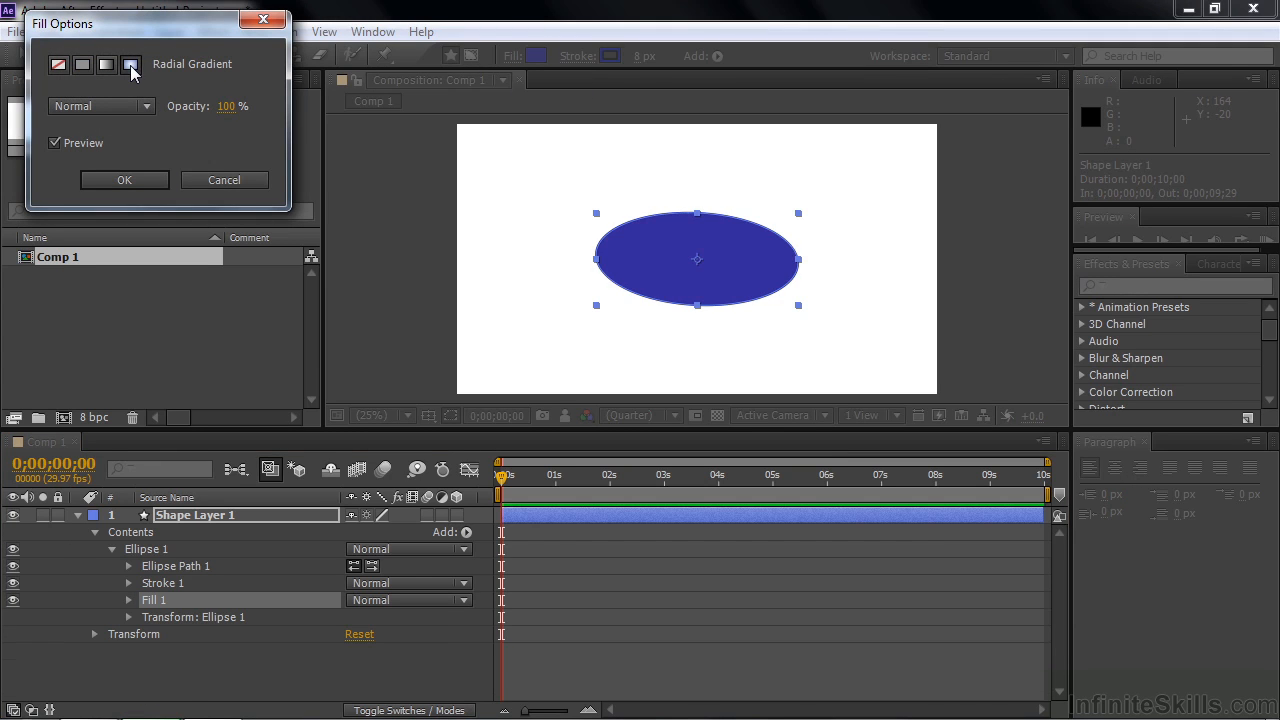
left_click(153, 181)
Step: Move the radial gradient's end point outward to about 245.5, -35.6 with the Selection tool
scroll(1050, 603, "down", 3)
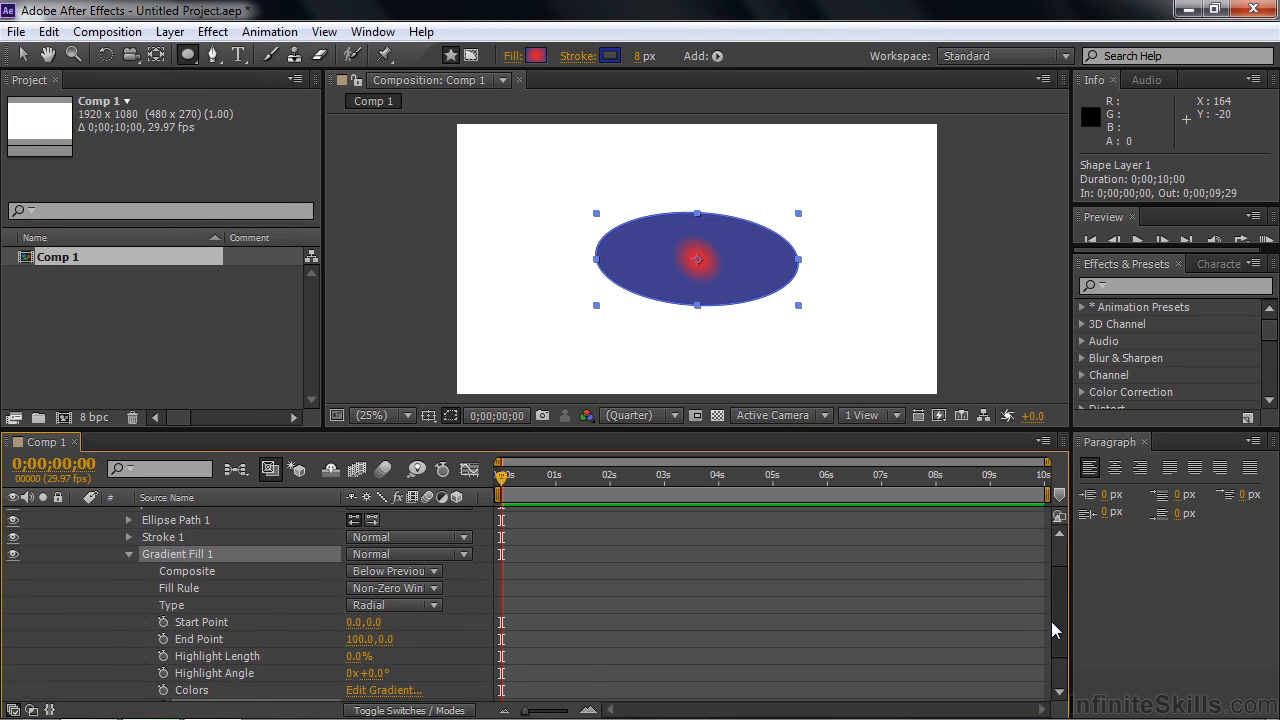
scroll(1051, 625, "down", 2)
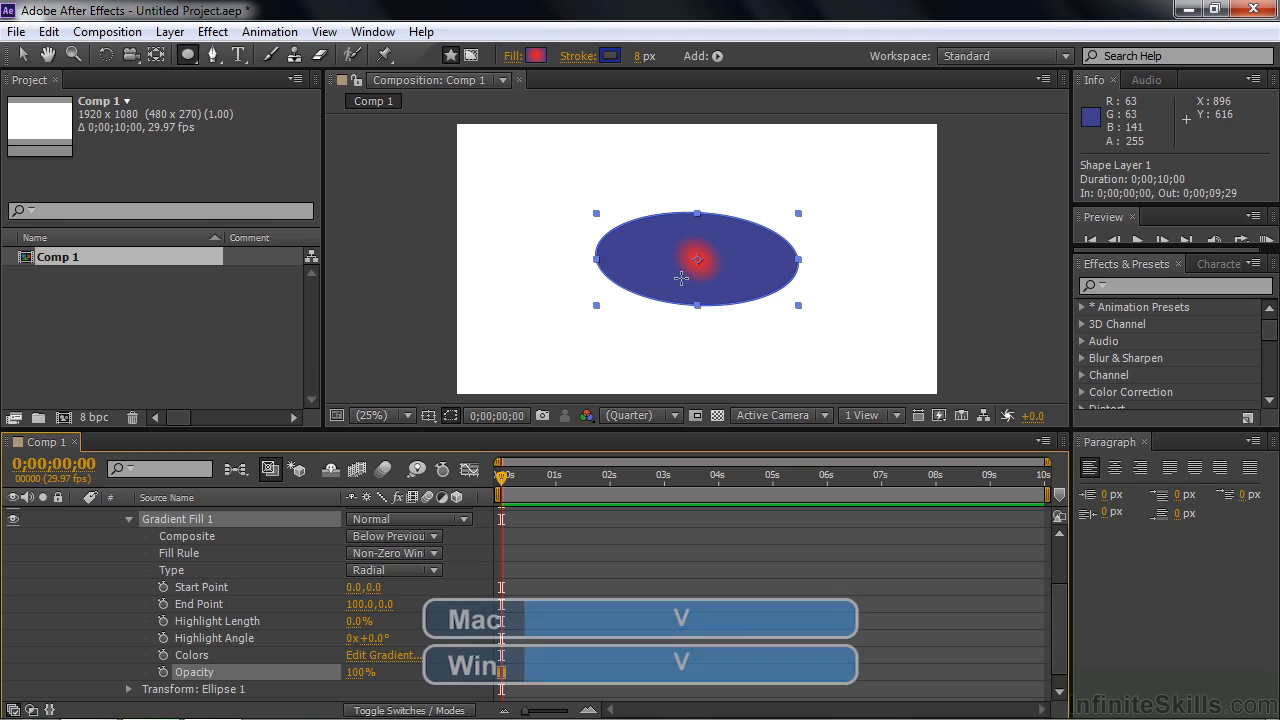
key("v")
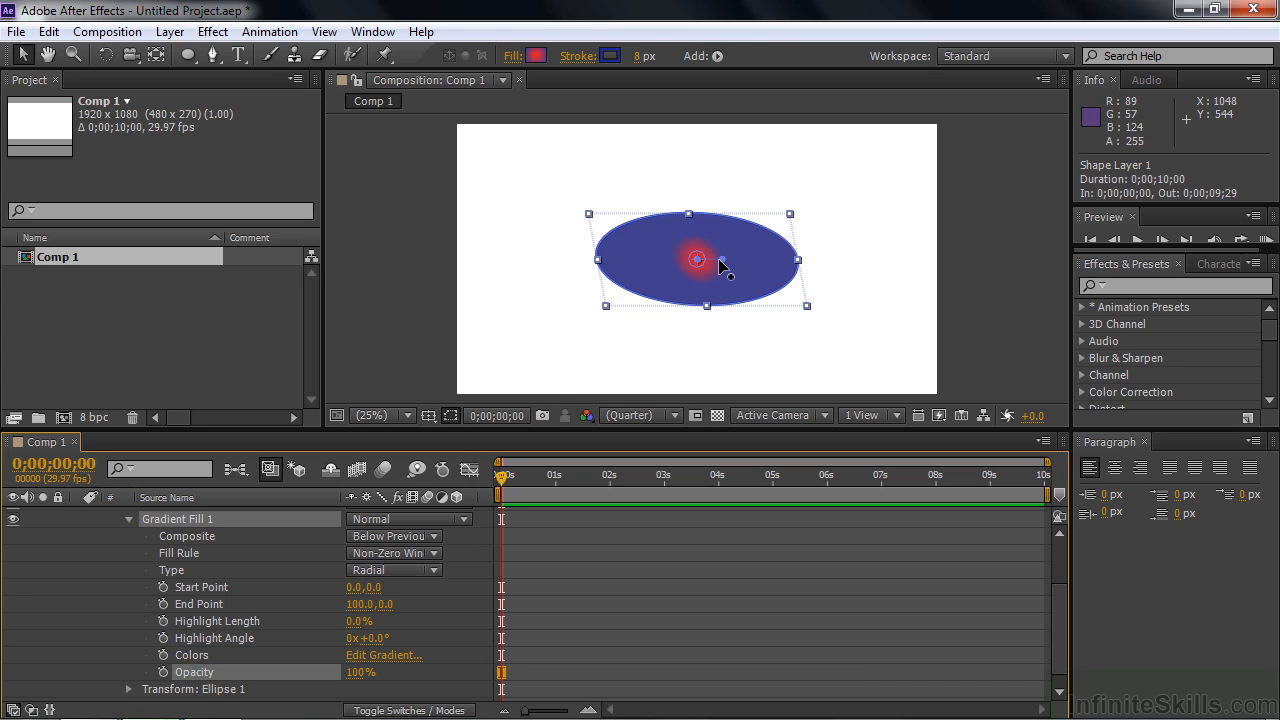
left_click_drag(722, 257, 758, 250)
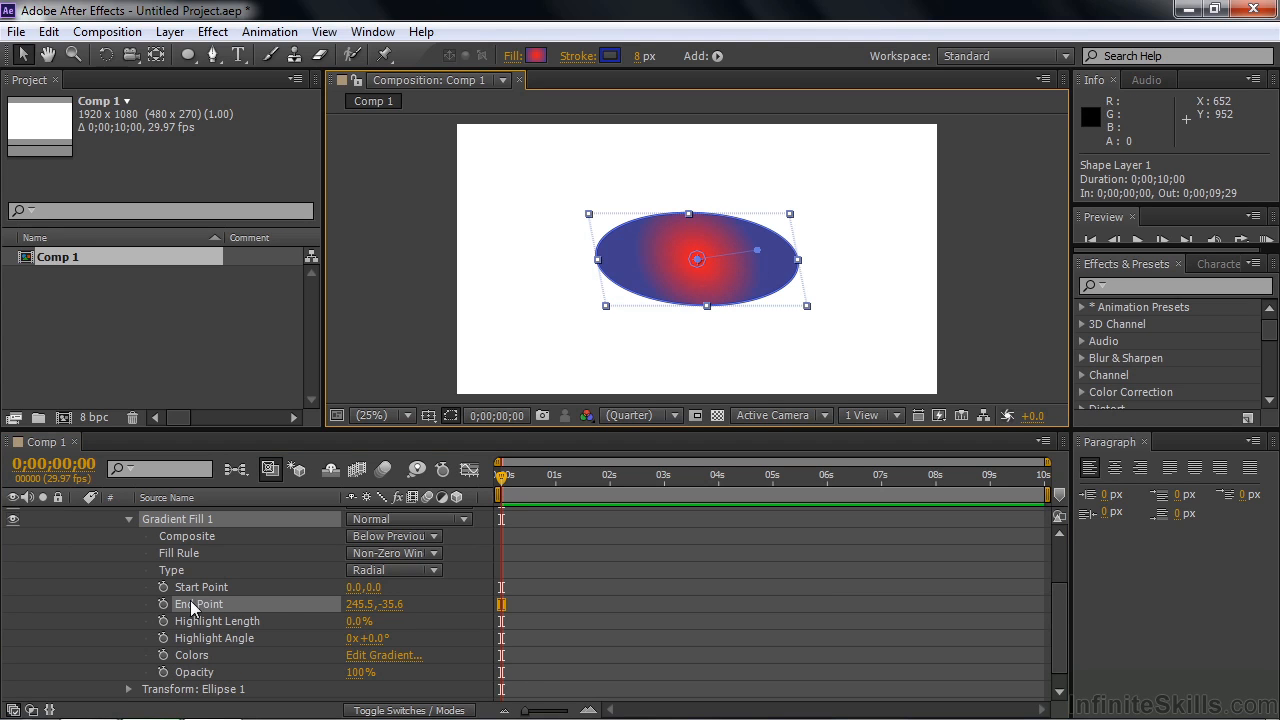
Step: Reposition the ellipse's radial gradient so its start point is about -133.8, 15.8 and its end point about 169.7, 7.9
left_click_drag(760, 251, 761, 257)
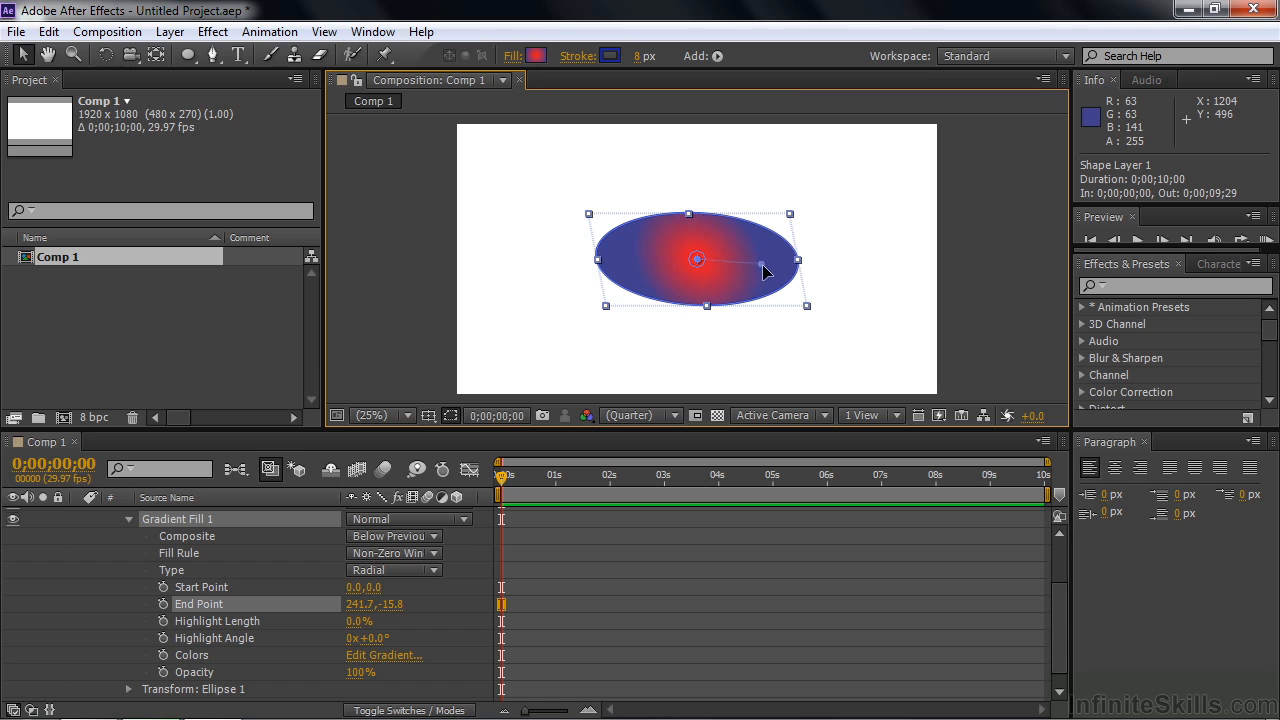
left_click_drag(703, 303, 667, 268)
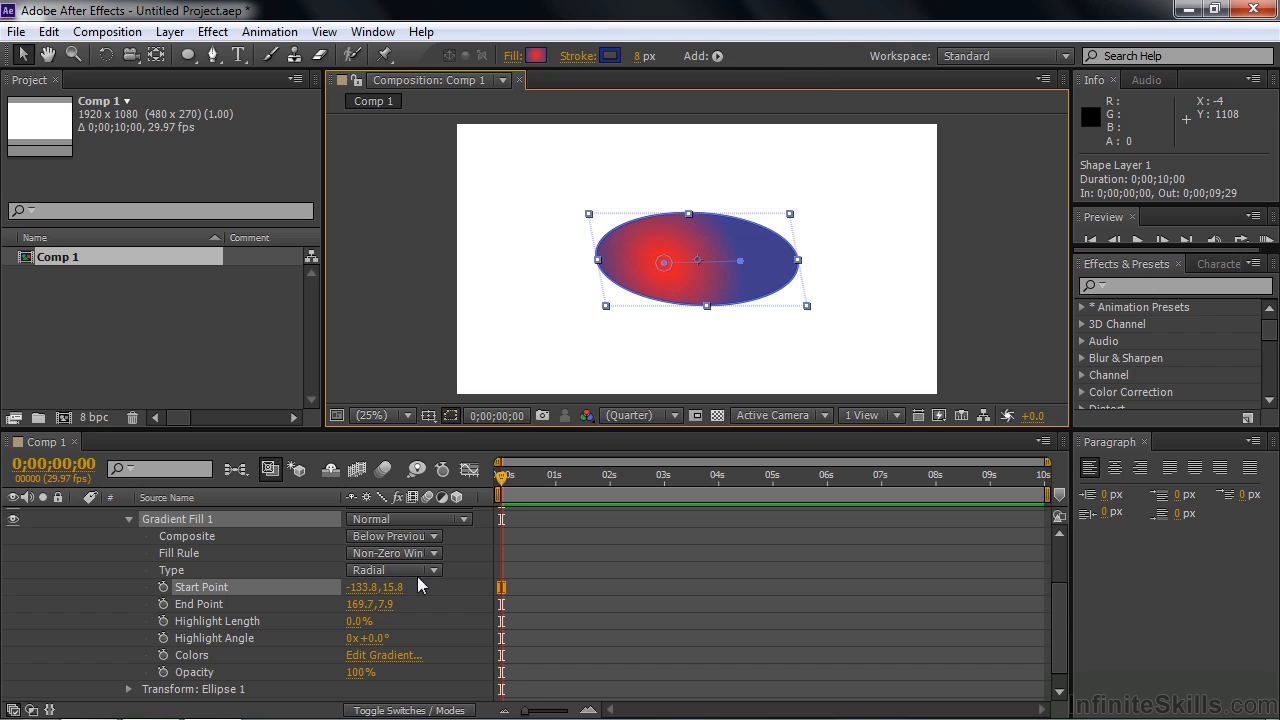
Step: Recolor the ellipse's gradient fill from green (14FF1F) at the start to purple (833F8D) at the end
left_click(379, 658)
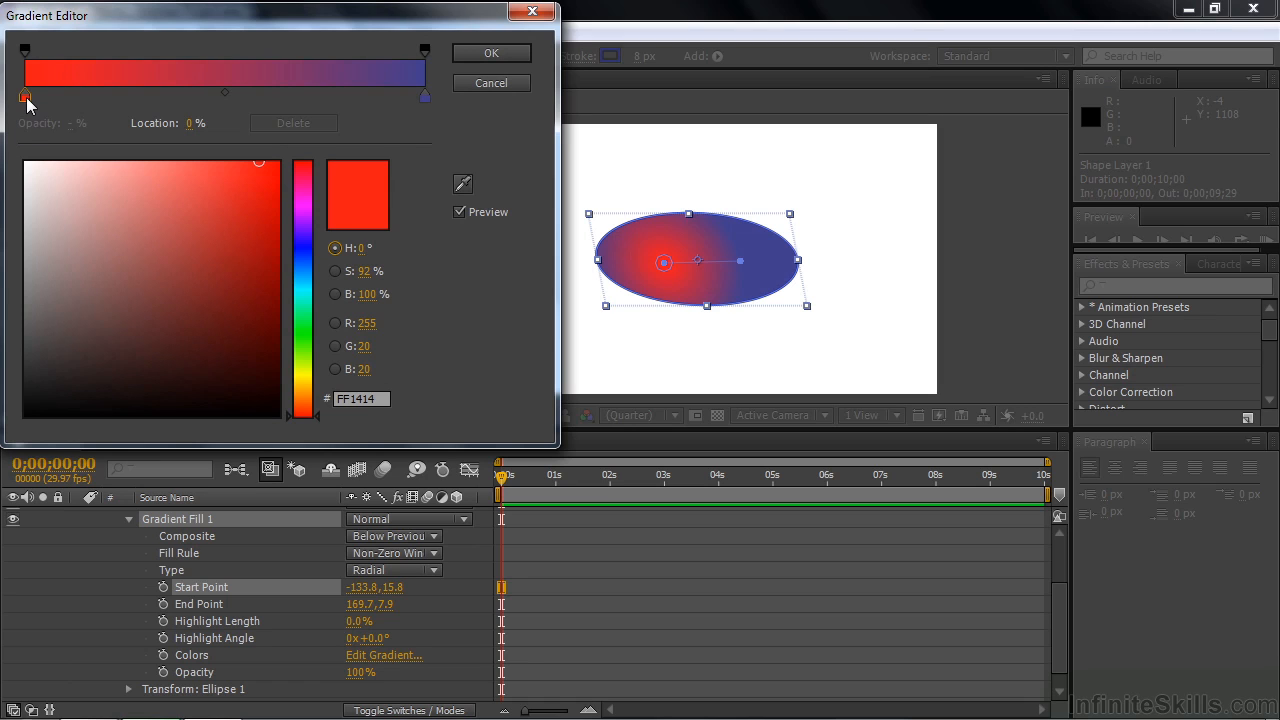
left_click(308, 328)
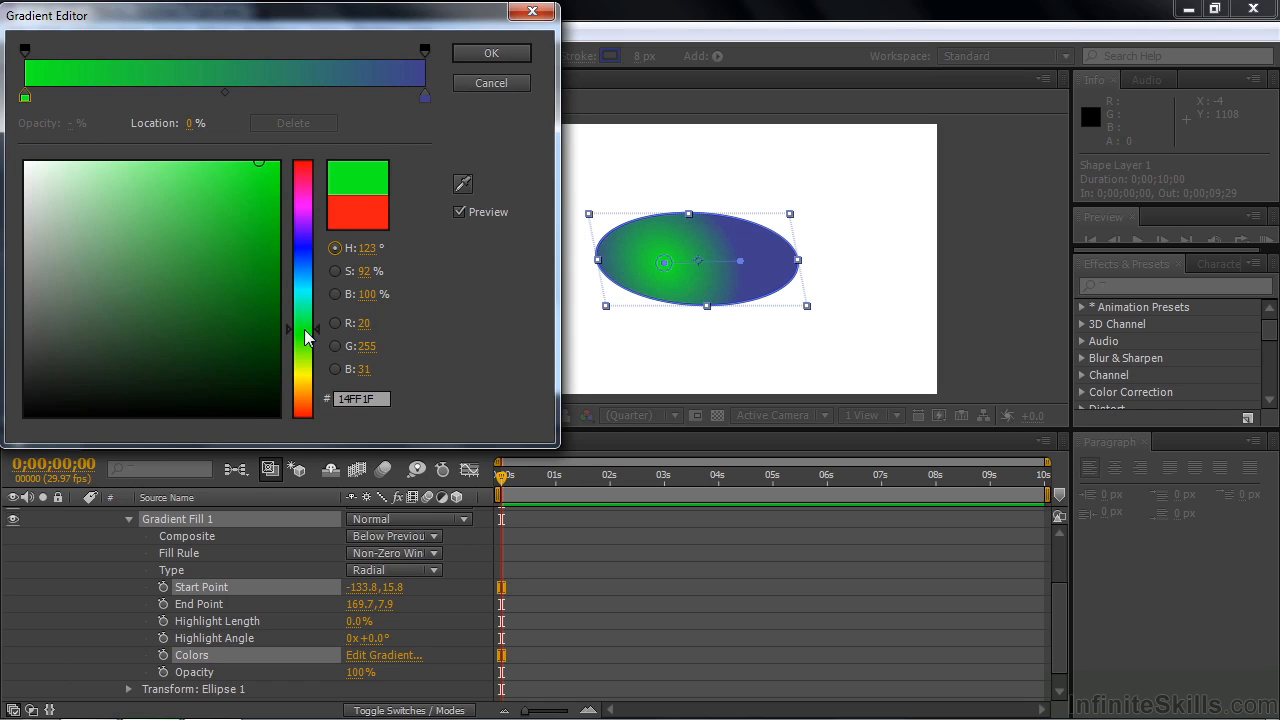
left_click(425, 96)
left_click(297, 216)
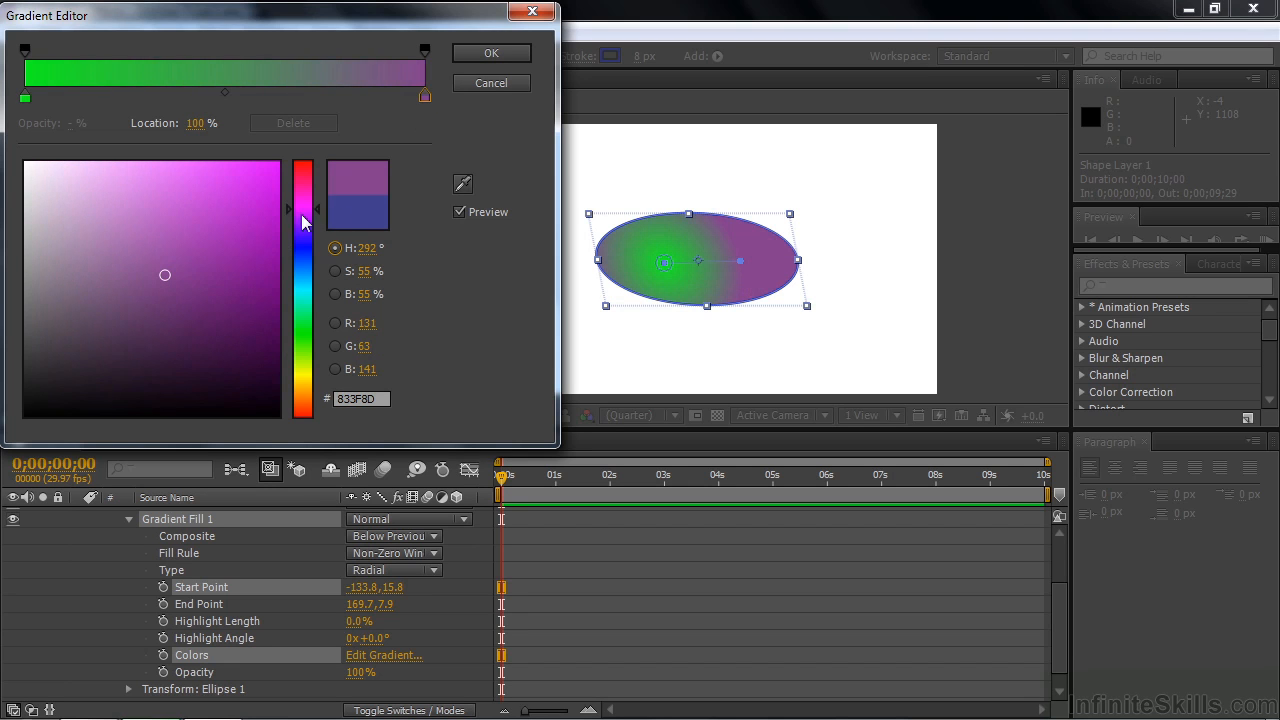
left_click(493, 58)
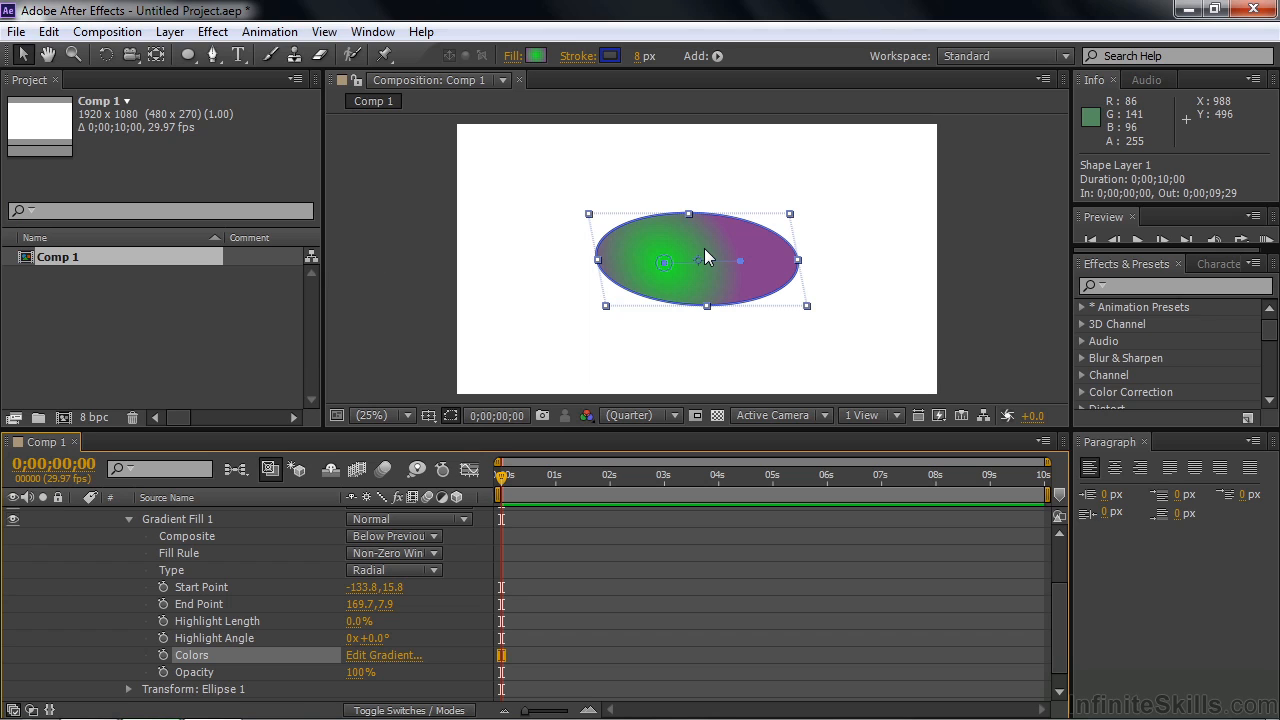
Step: Check the ellipse's fill options without applying a change and collapse its gradient fill properties
left_click(507, 57)
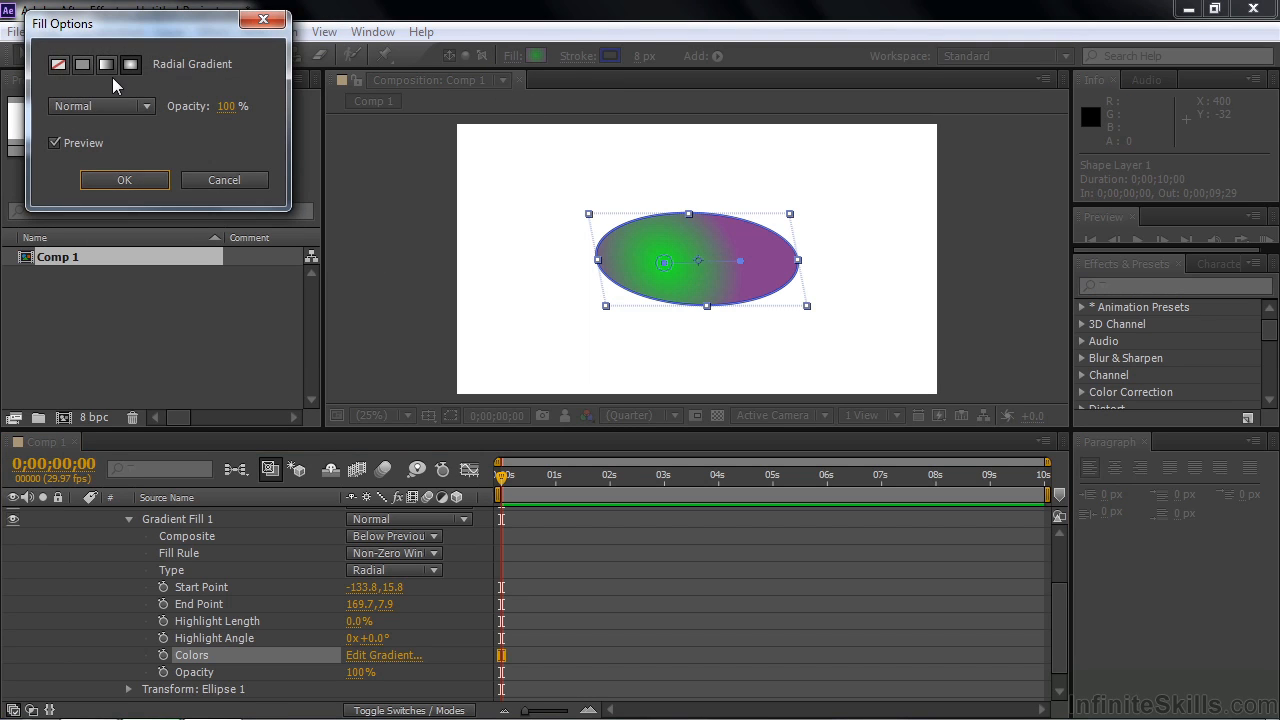
left_click(239, 181)
left_click(130, 520)
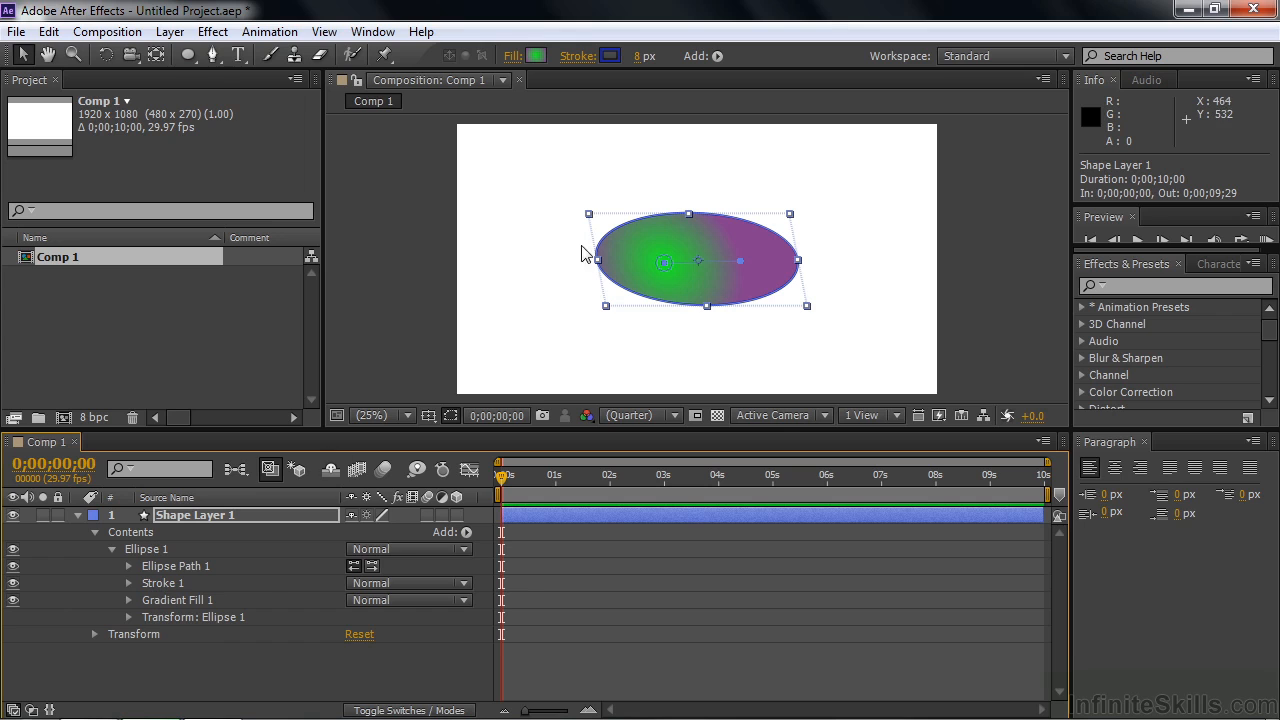
Step: Expand the ellipse's stroke properties, change the stroke color to orange and set the stroke width to 36 px
left_click(128, 583)
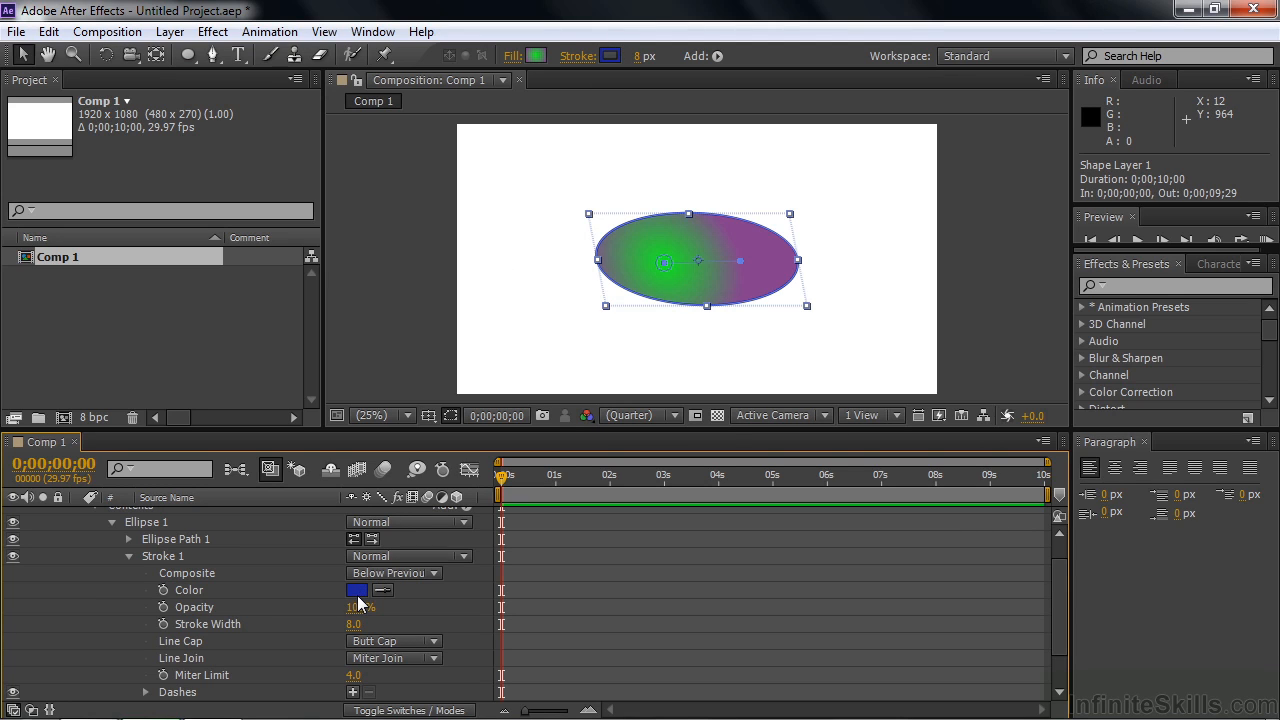
left_click(609, 56)
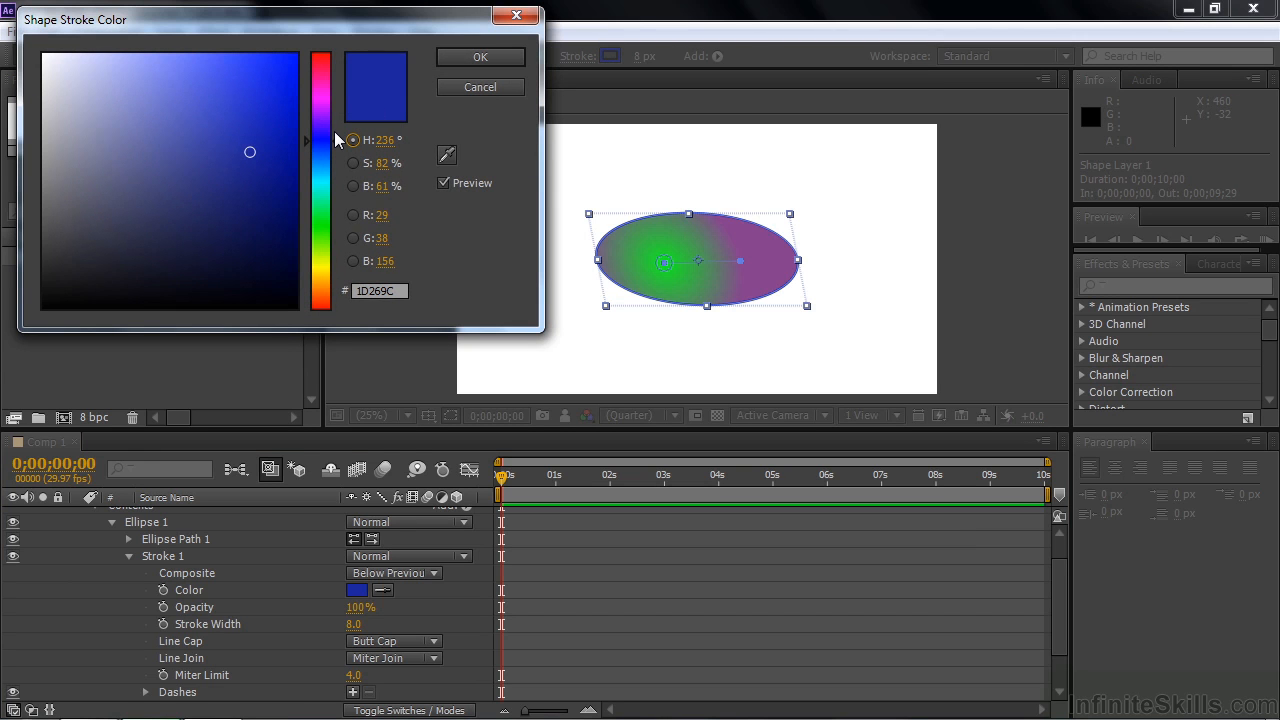
left_click(322, 293)
left_click(487, 57)
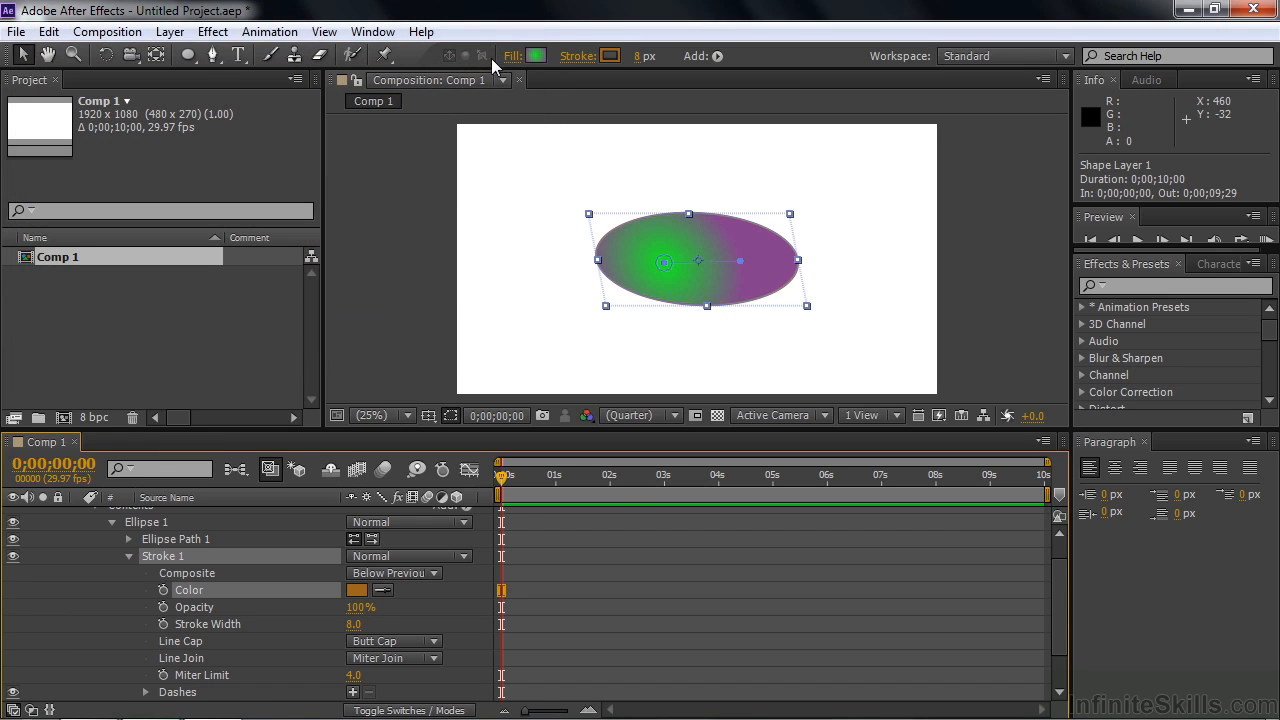
mouse_move(352, 625)
left_mouse_down()
mouse_move(402, 636)
mouse_move(388, 641)
left_mouse_up()
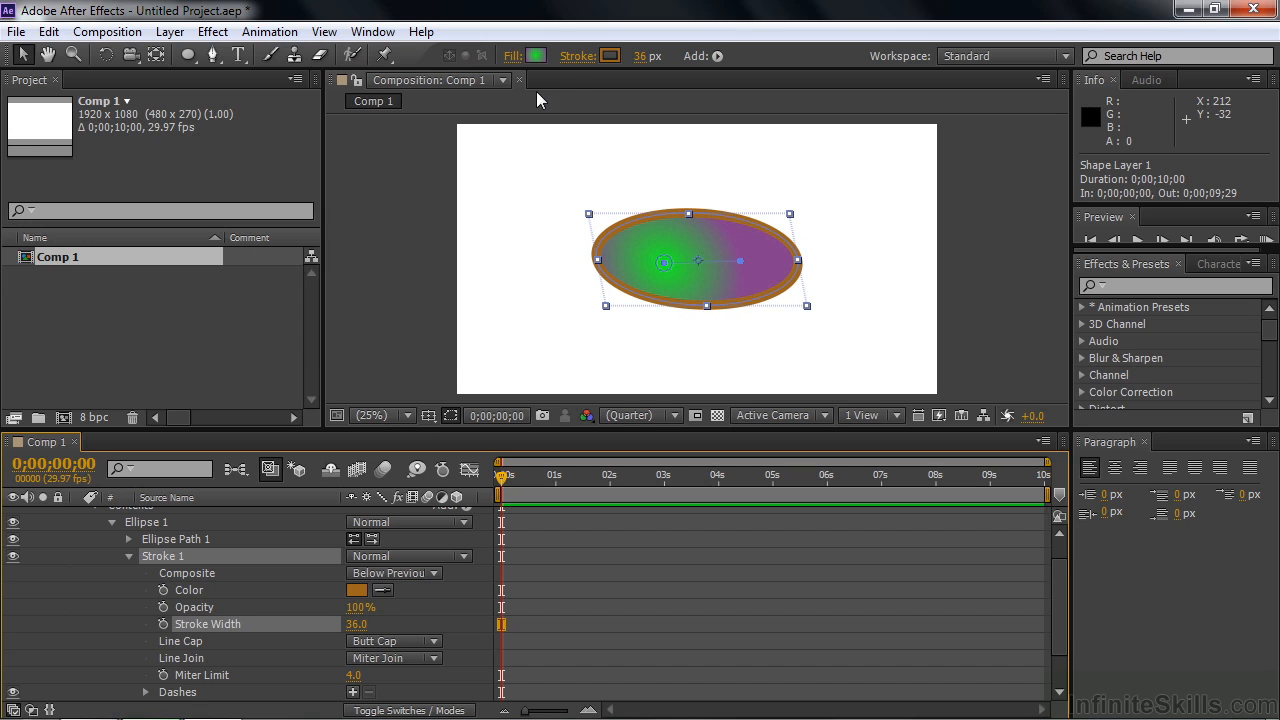
Step: Change the ellipse's stroke type to Linear Gradient
left_click(578, 57)
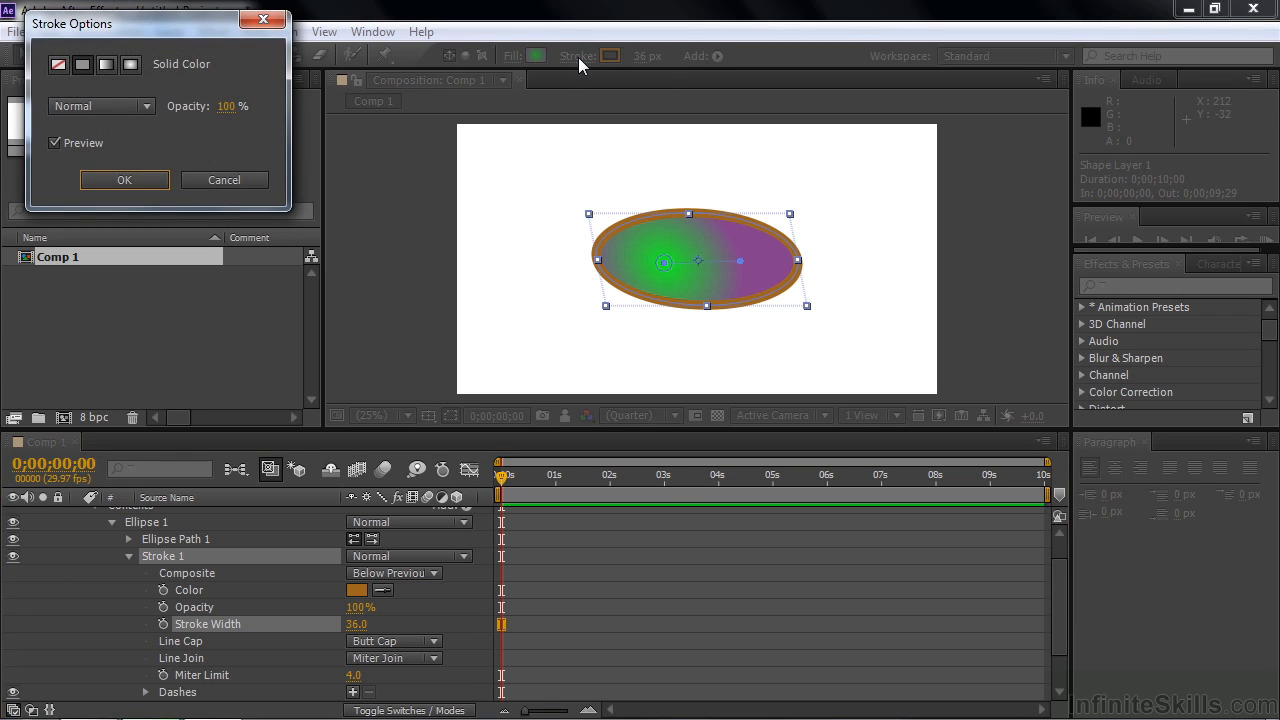
left_click(106, 64)
left_click(121, 181)
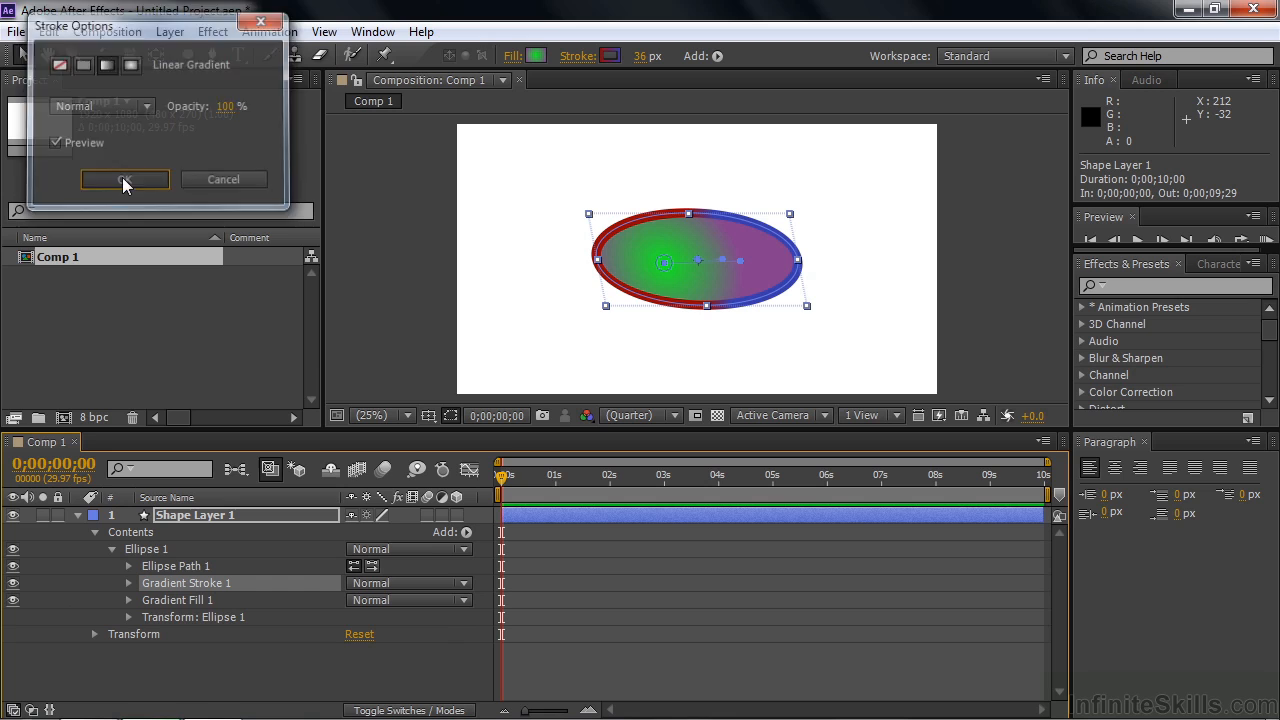
Step: Expand Gradient Stroke 1 and move its start point to about 200.7, 47.5 and its end point to about -194.4, 47.5
left_click(128, 583)
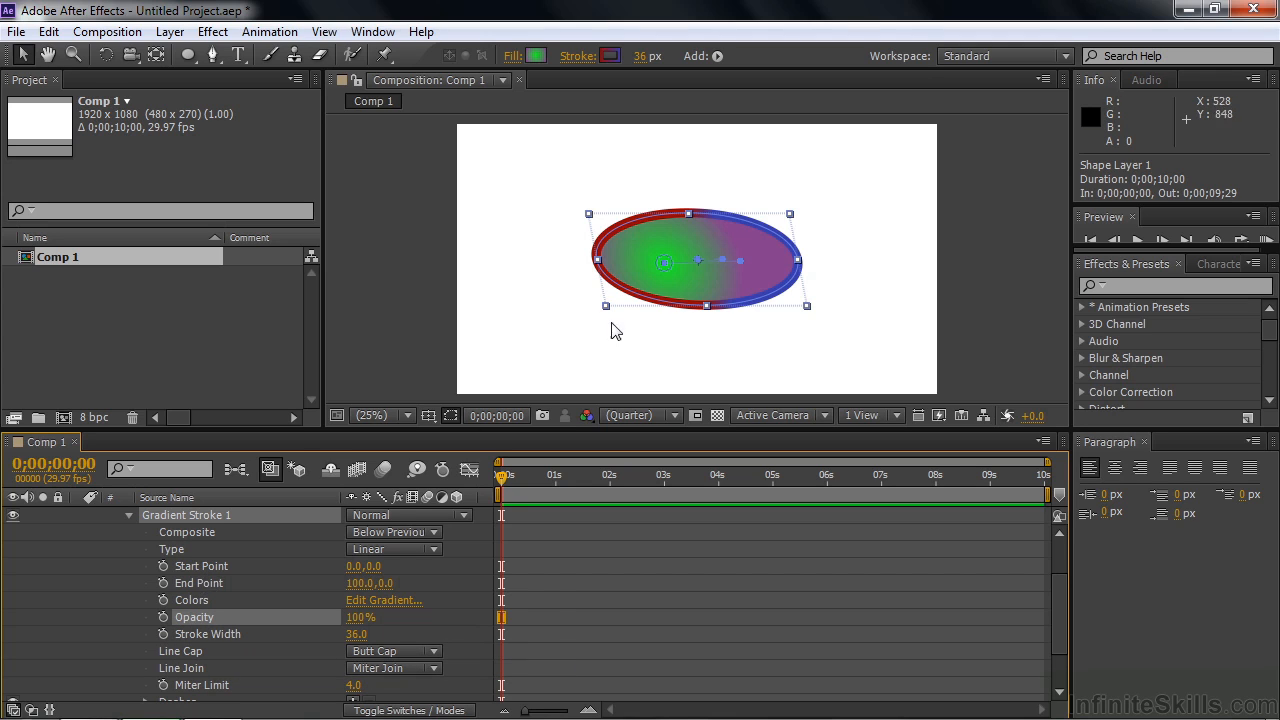
mouse_move(742, 258)
left_mouse_down()
mouse_move(740, 277)
mouse_move(703, 288)
mouse_move(723, 251)
mouse_move(686, 234)
mouse_move(720, 266)
mouse_move(697, 240)
mouse_move(651, 270)
mouse_move(734, 240)
mouse_move(778, 258)
mouse_move(771, 271)
mouse_move(629, 254)
mouse_move(750, 242)
mouse_move(751, 270)
left_mouse_up()
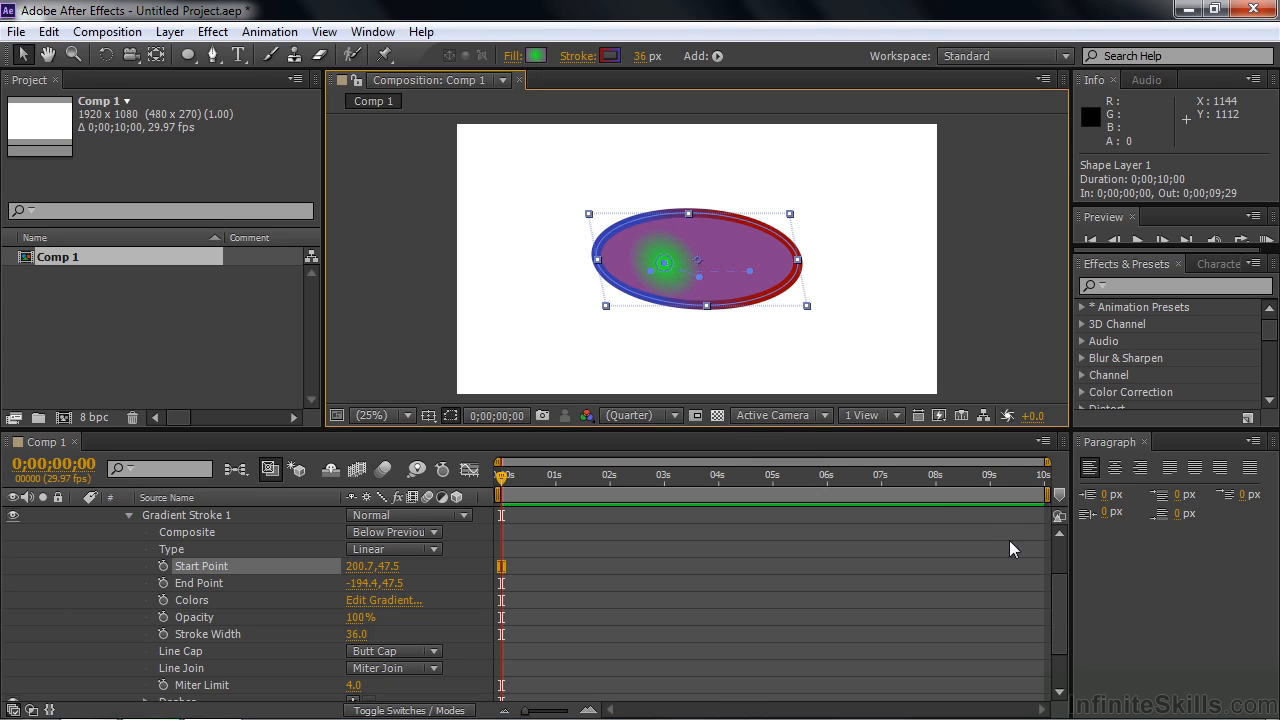
Step: Collapse the gradient stroke and the Ellipse 1 group, and hide Ellipse 1
left_click_drag(1054, 612, 1066, 568)
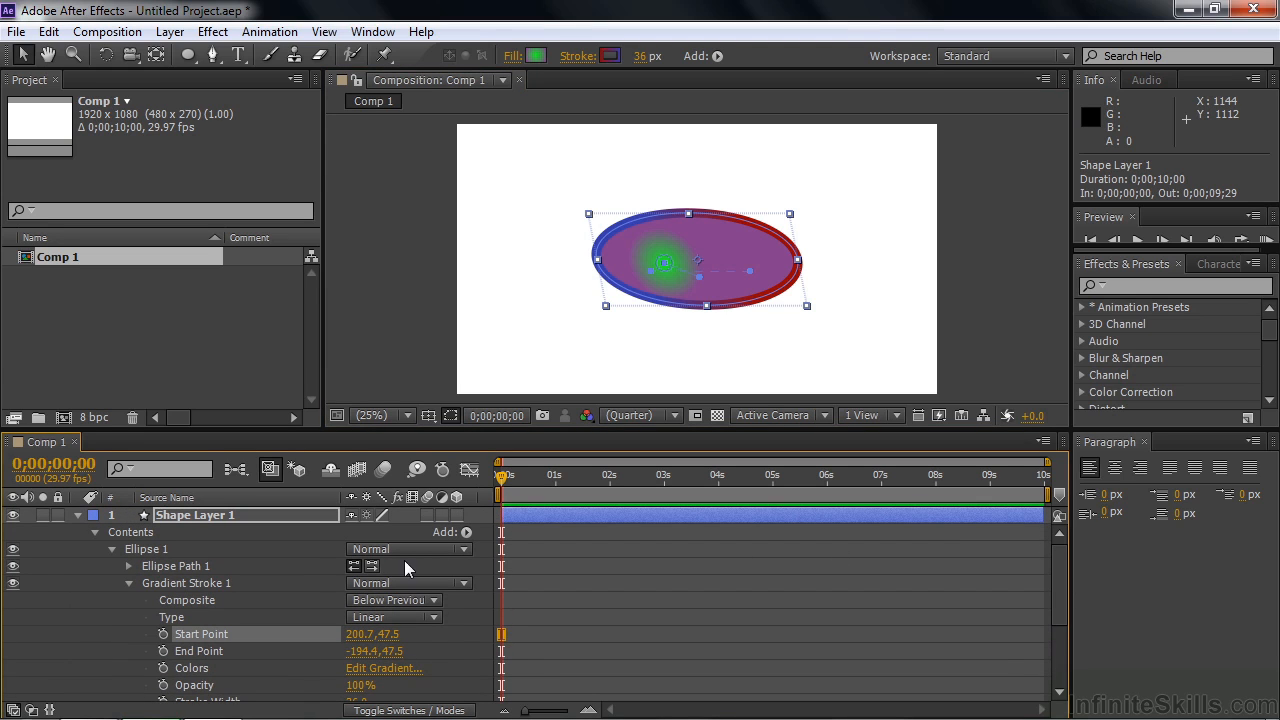
left_click(128, 582)
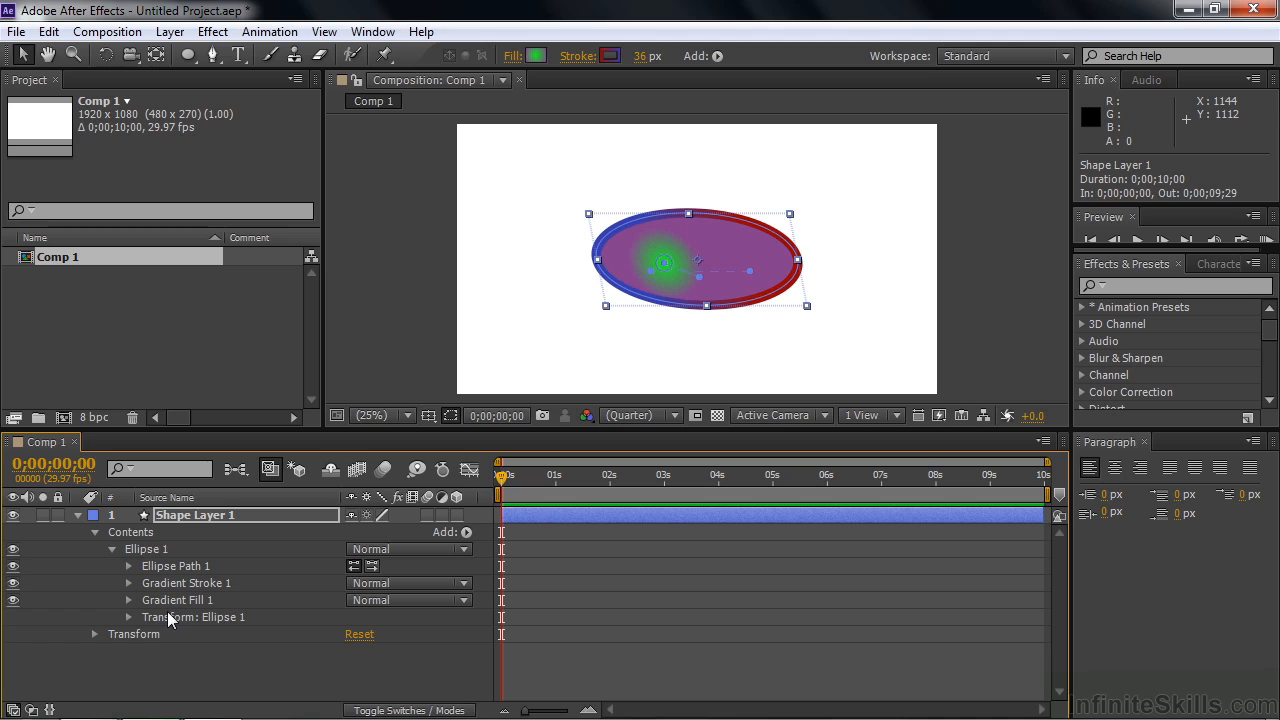
left_click(111, 549)
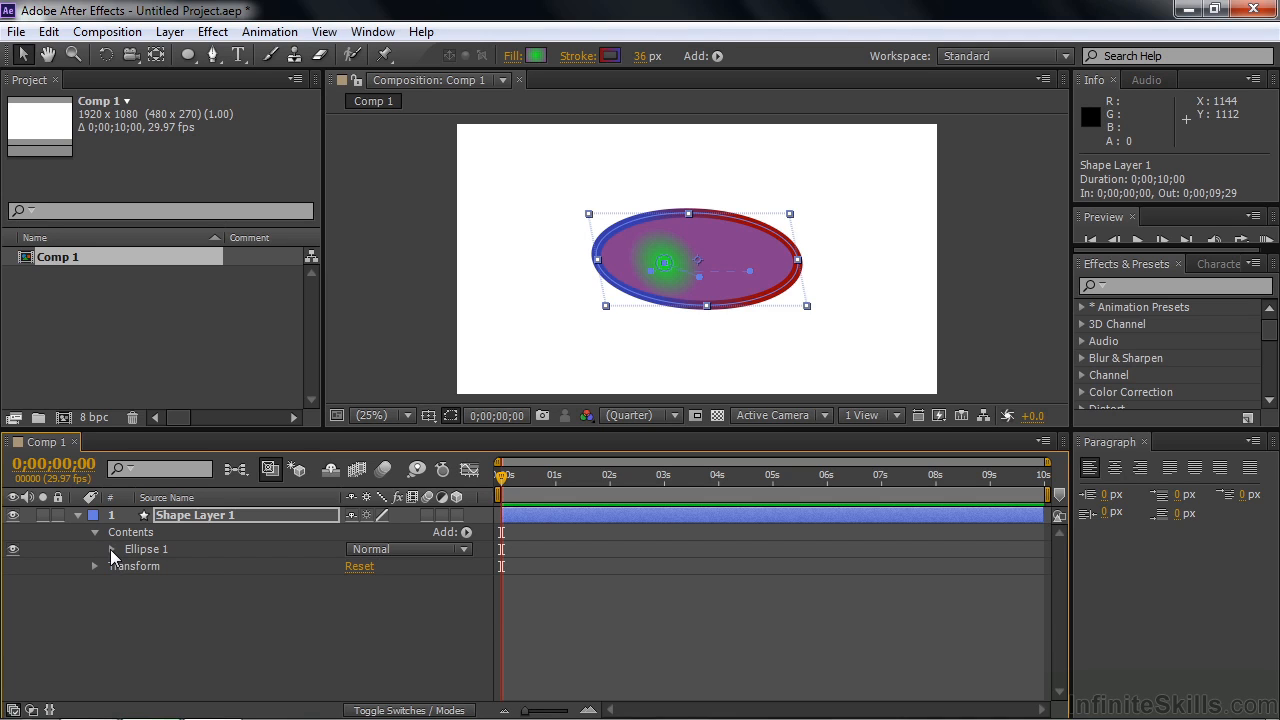
left_click(13, 550)
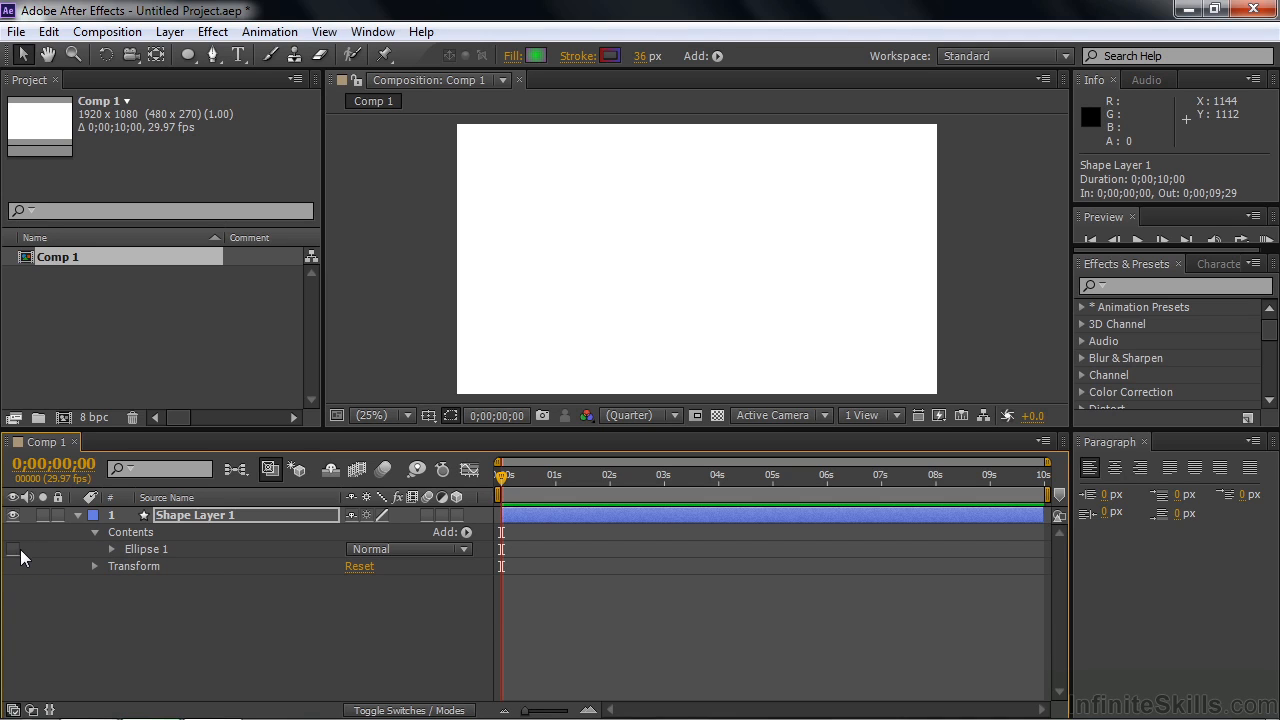
Step: Try drawing a rectangle about 608 by 236 px with Shape Layer 1 deselected, and undo it
left_click(178, 515)
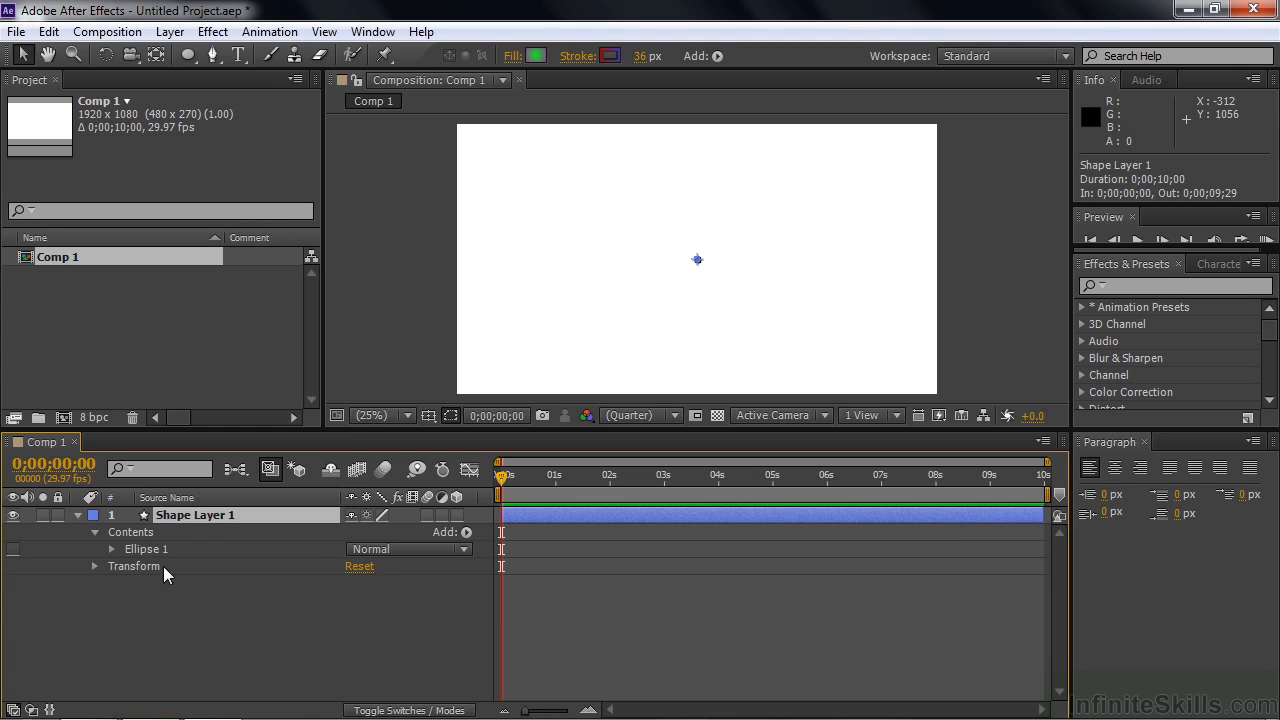
left_click(164, 592)
left_click(198, 59)
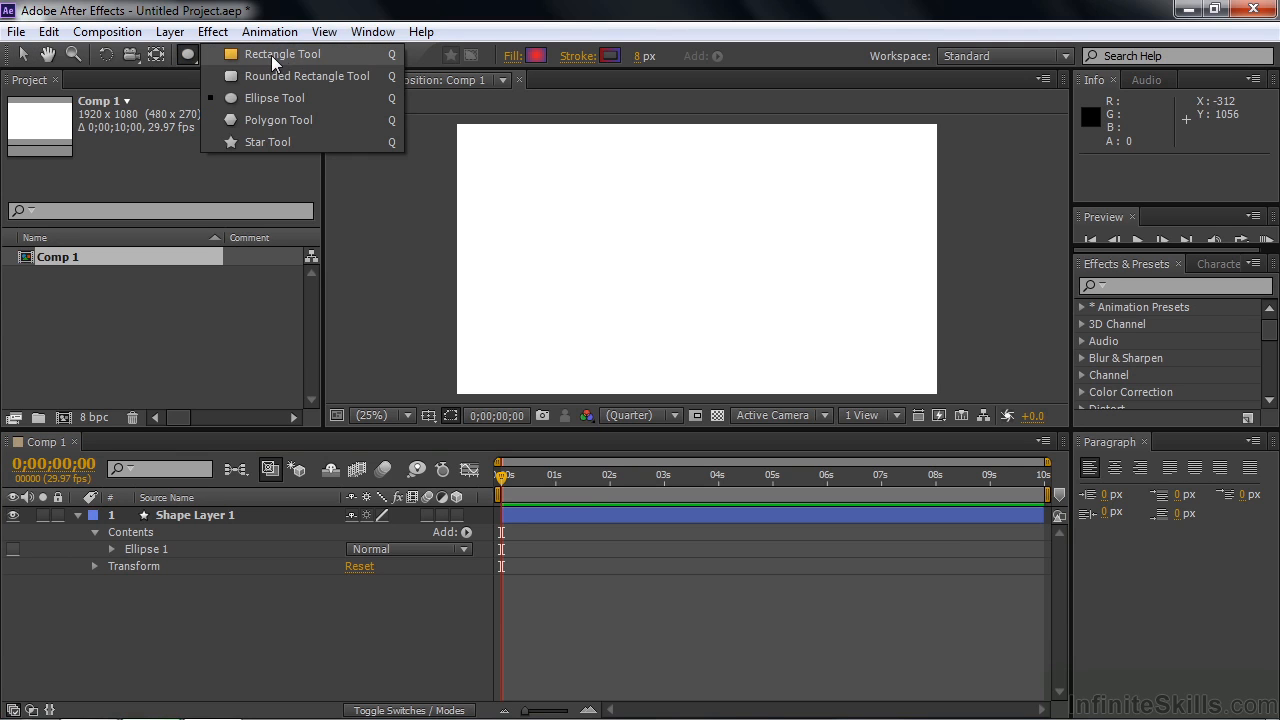
left_click(271, 55)
left_click_drag(655, 218, 808, 278)
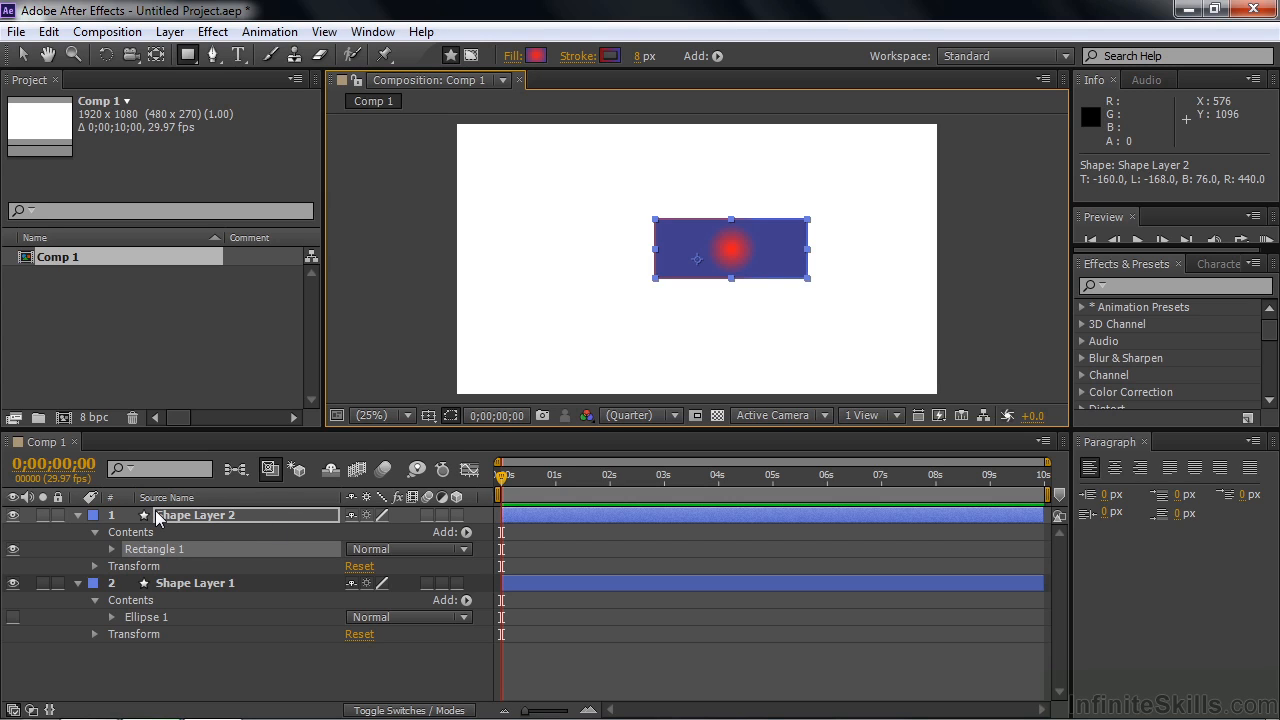
key("ctrl+z")
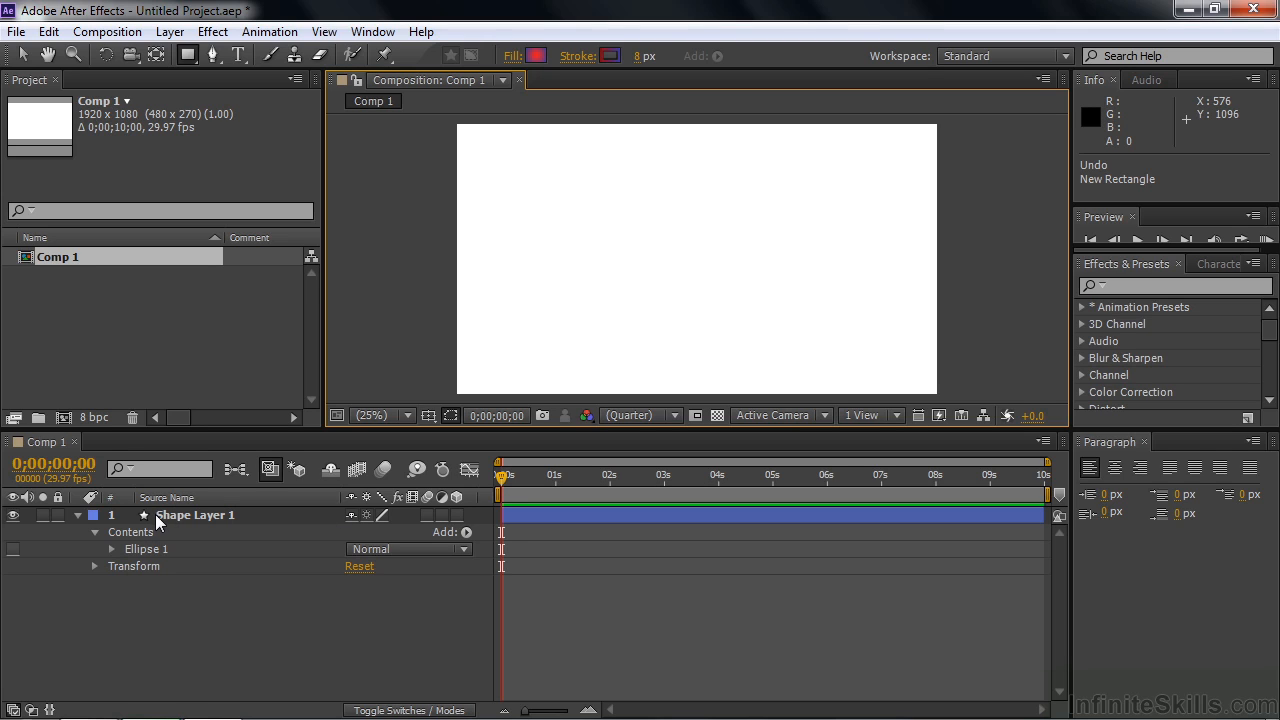
Step: Draw a rectangle about 956 by 432 px inside Shape Layer 1, around the composition's center
left_click(159, 515)
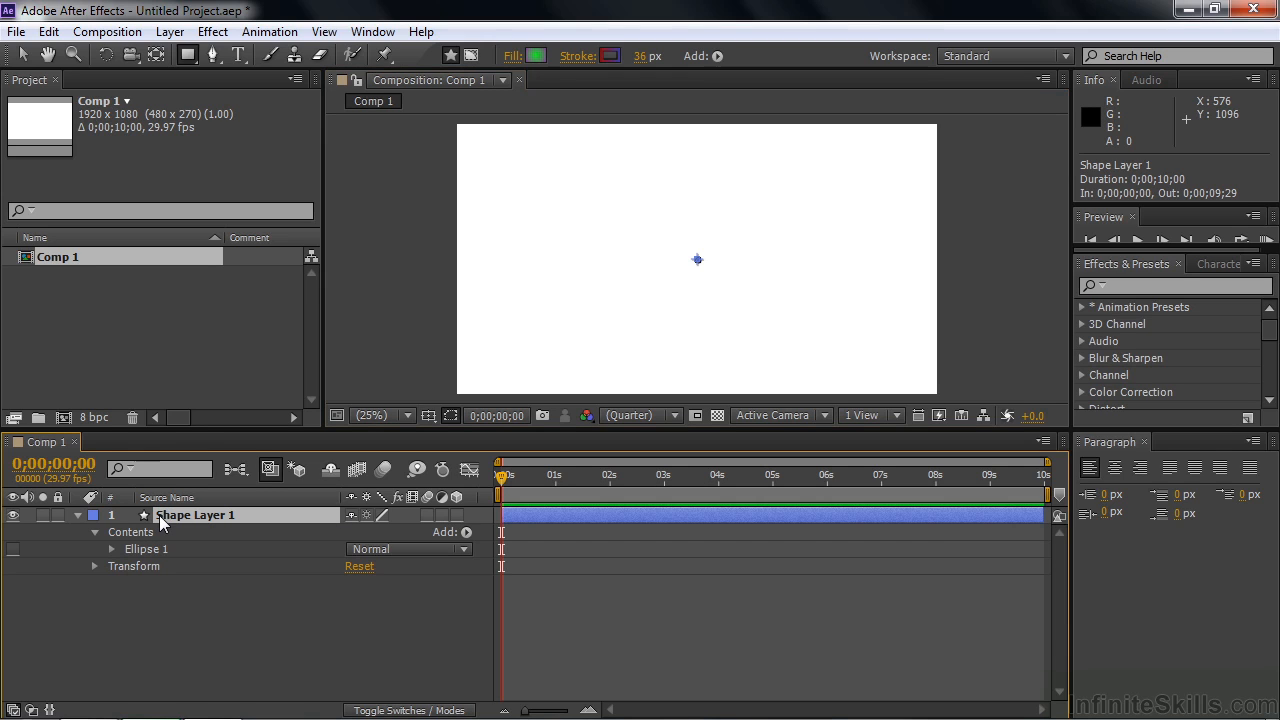
left_click(187, 55)
left_click_drag(565, 192, 812, 307)
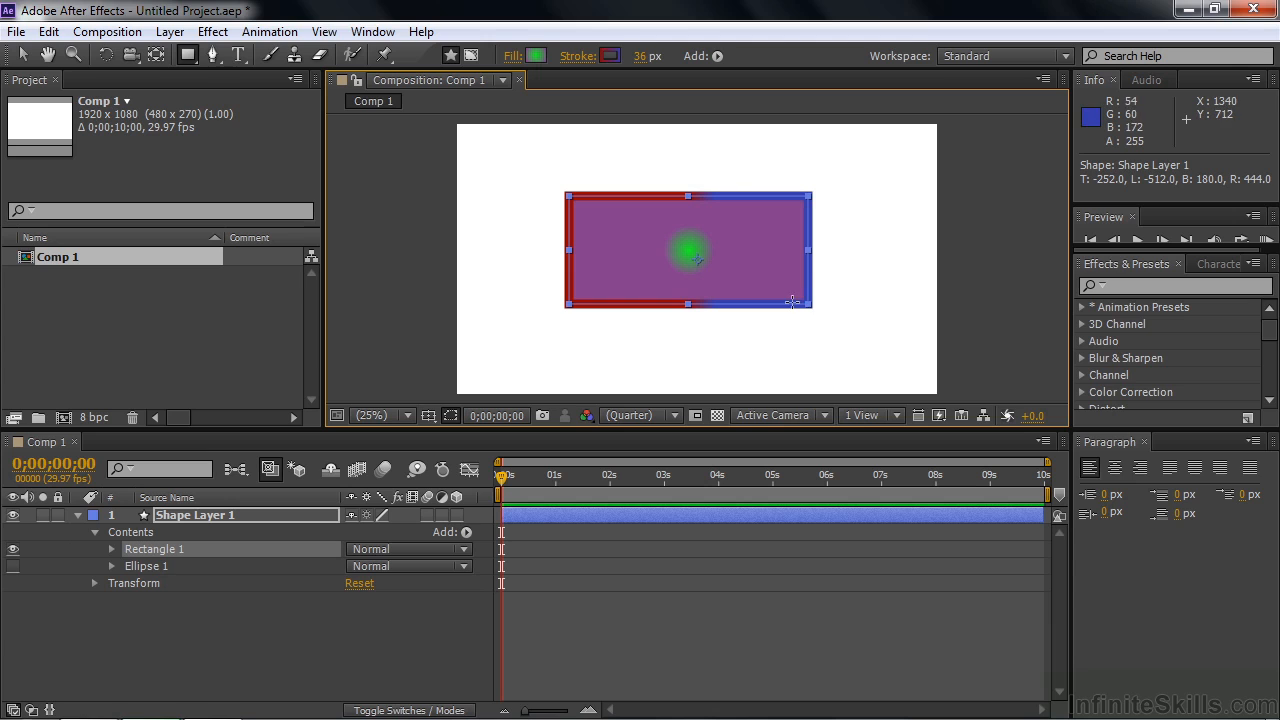
Step: Expand the rectangle's path properties and set its roundness to 162
left_click(111, 549)
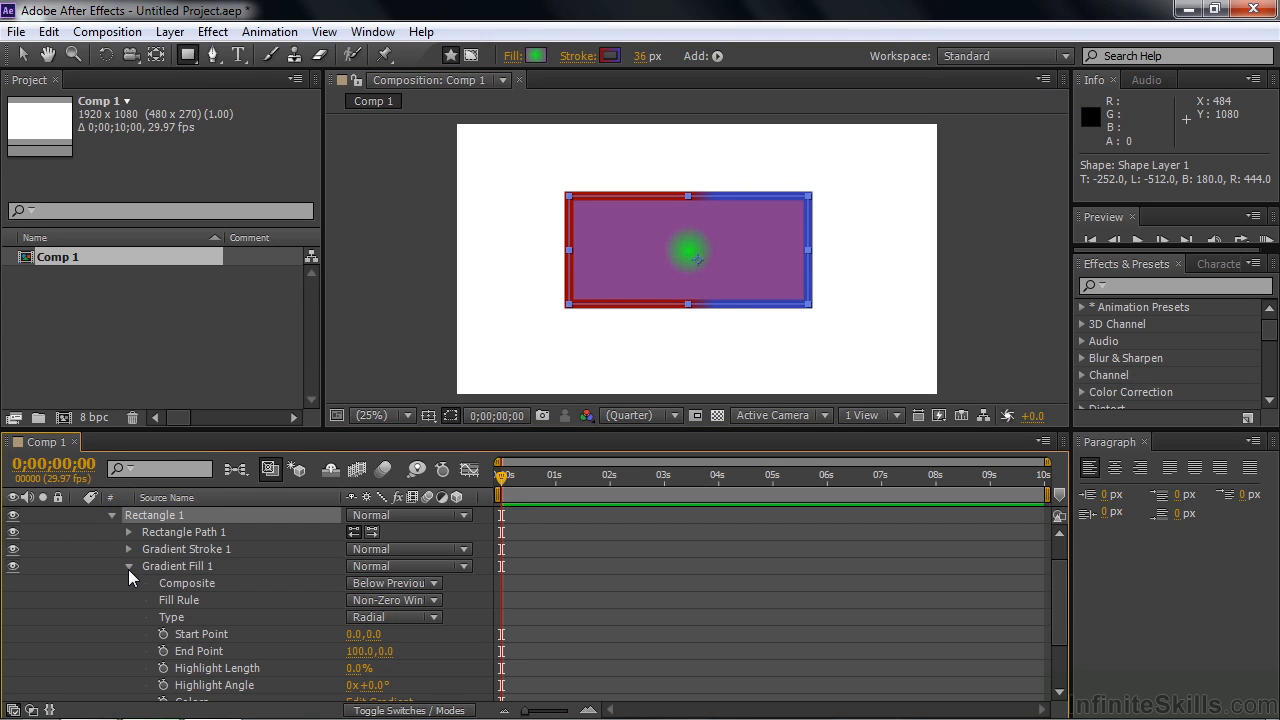
left_click(127, 566)
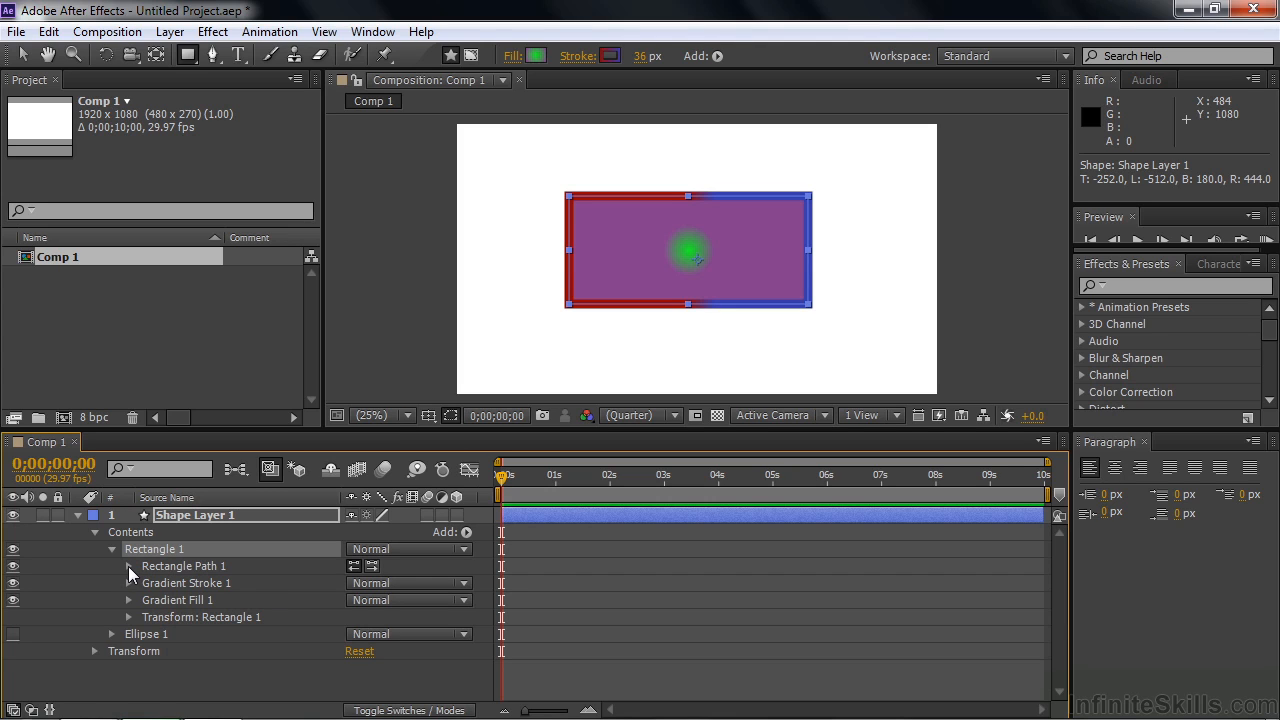
left_click(128, 566)
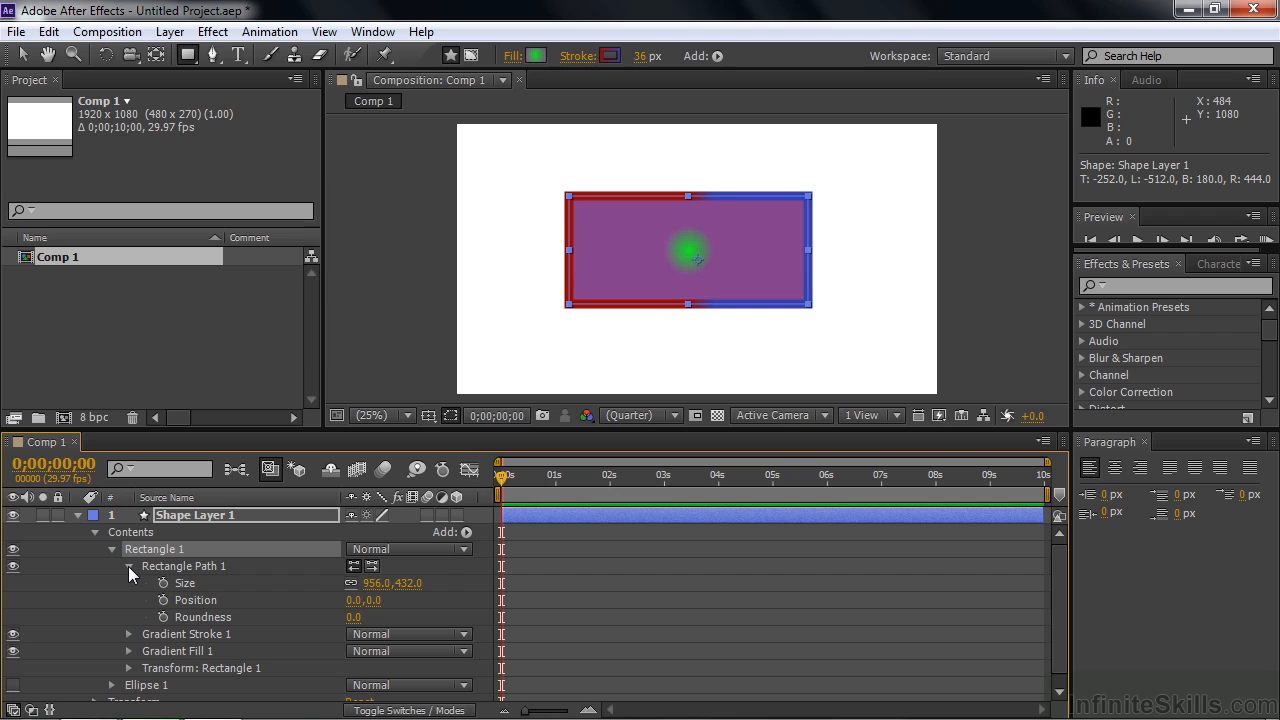
left_click_drag(352, 625, 440, 632)
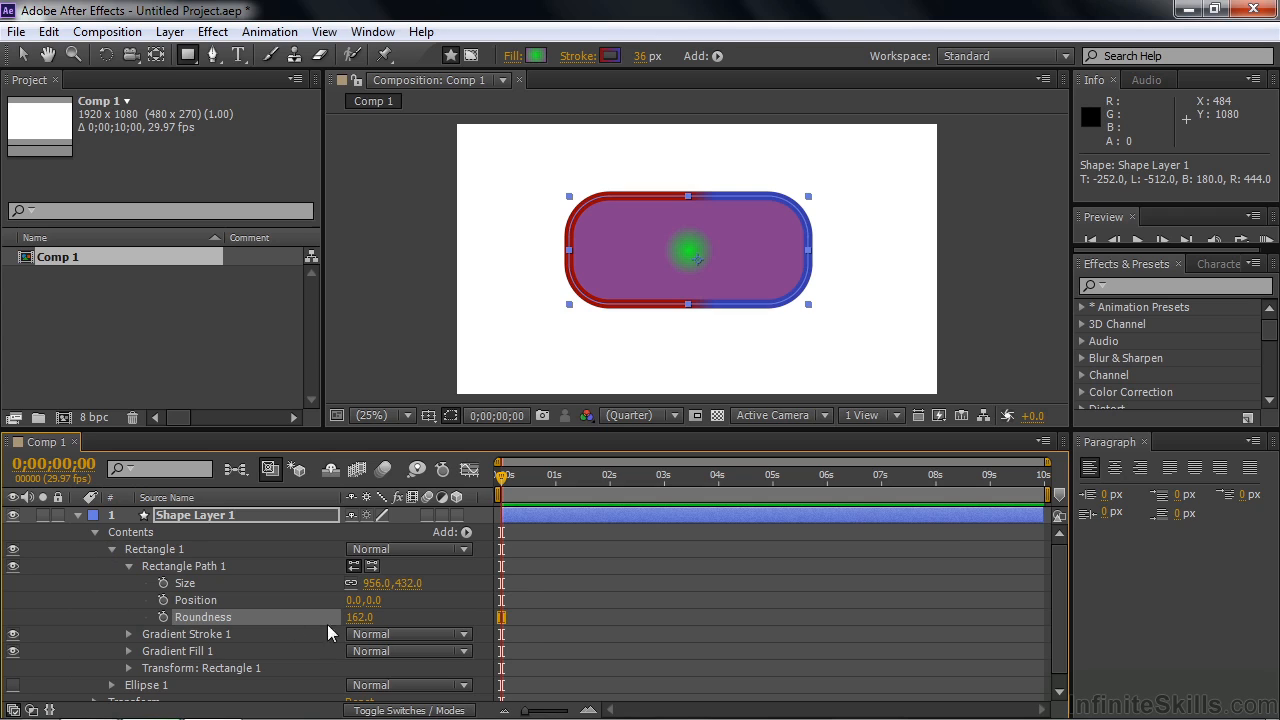
Step: Show Ellipse 1 again and separate the shapes, moving the ellipse to the lower right and the rounded rectangle to the upper left
left_click(13, 686)
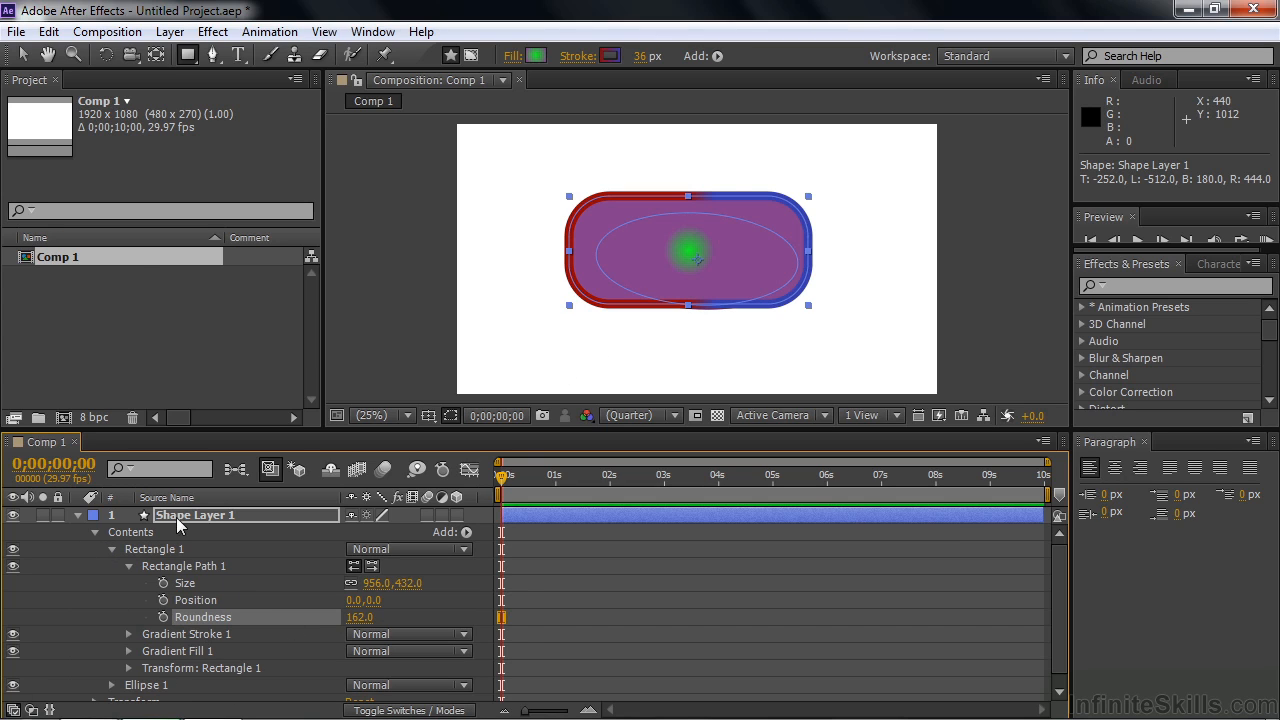
key("v")
left_click_drag(716, 284, 837, 343)
left_click_drag(675, 263, 694, 224)
left_click(832, 319)
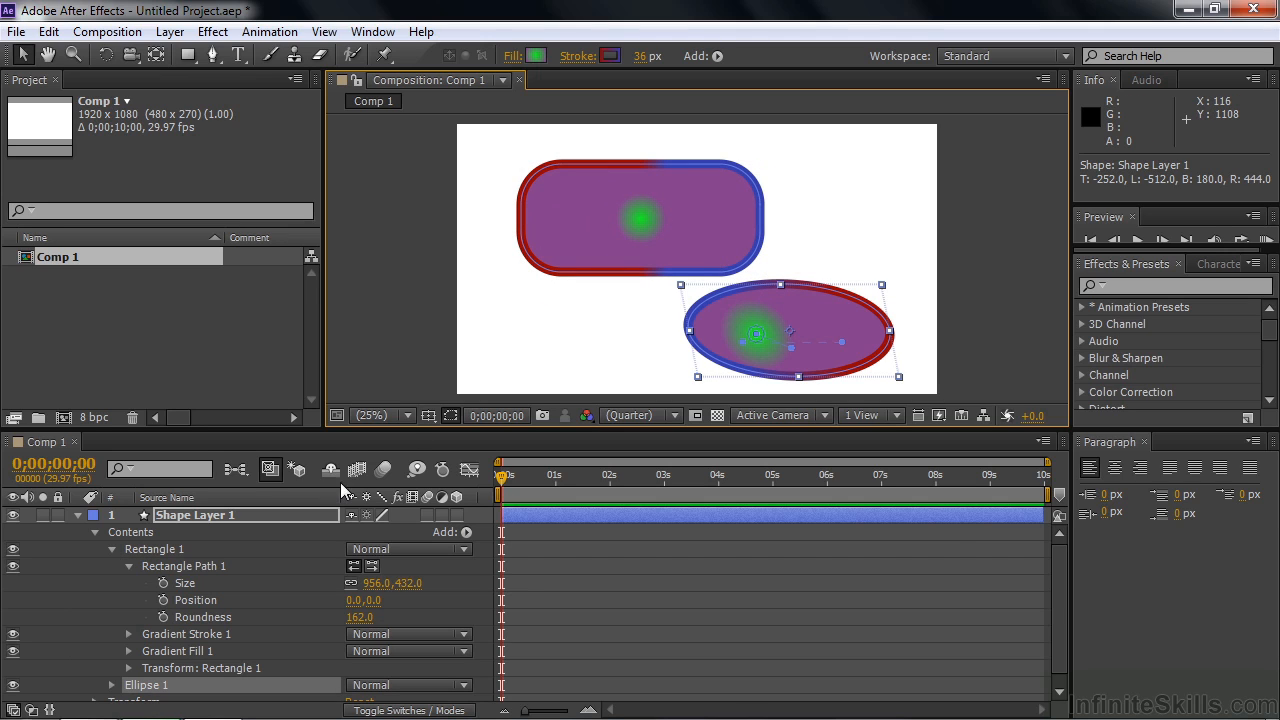
Step: Change the rounded rectangle's gradient fill colors to blue (1A14FF) at the start and olive yellow at the end
left_click(130, 566)
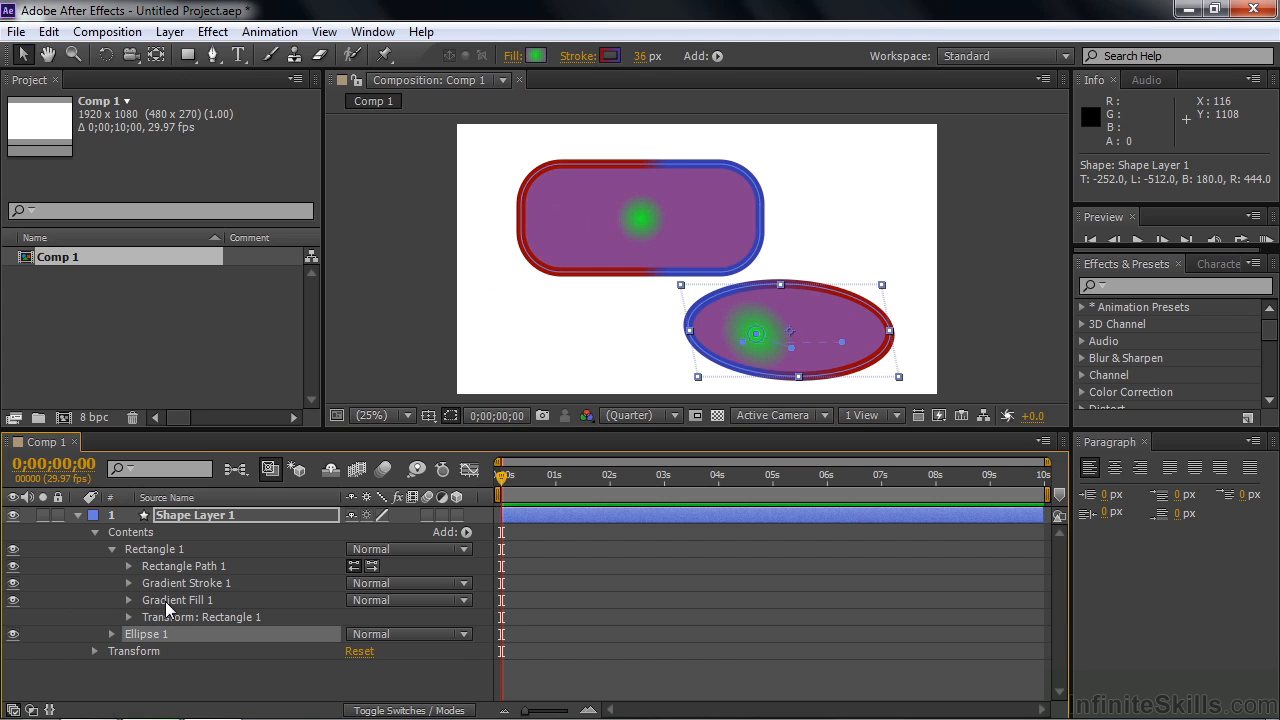
left_click(128, 600)
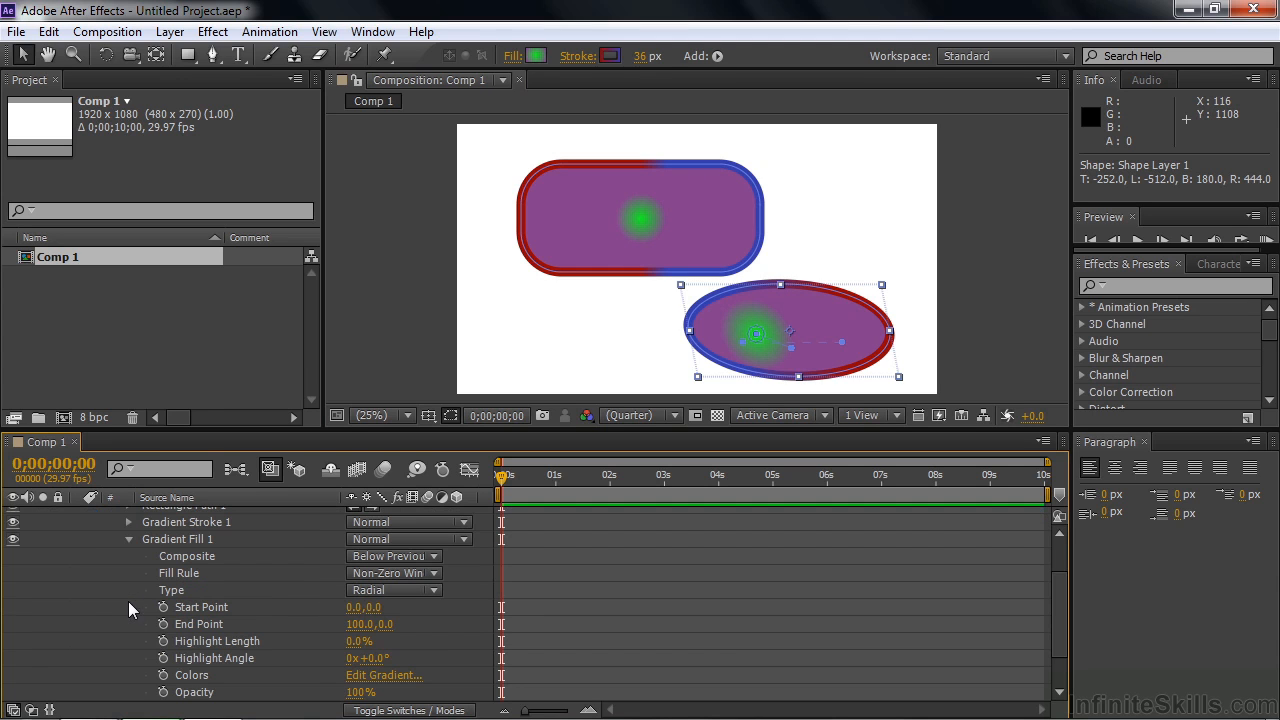
left_click(388, 676)
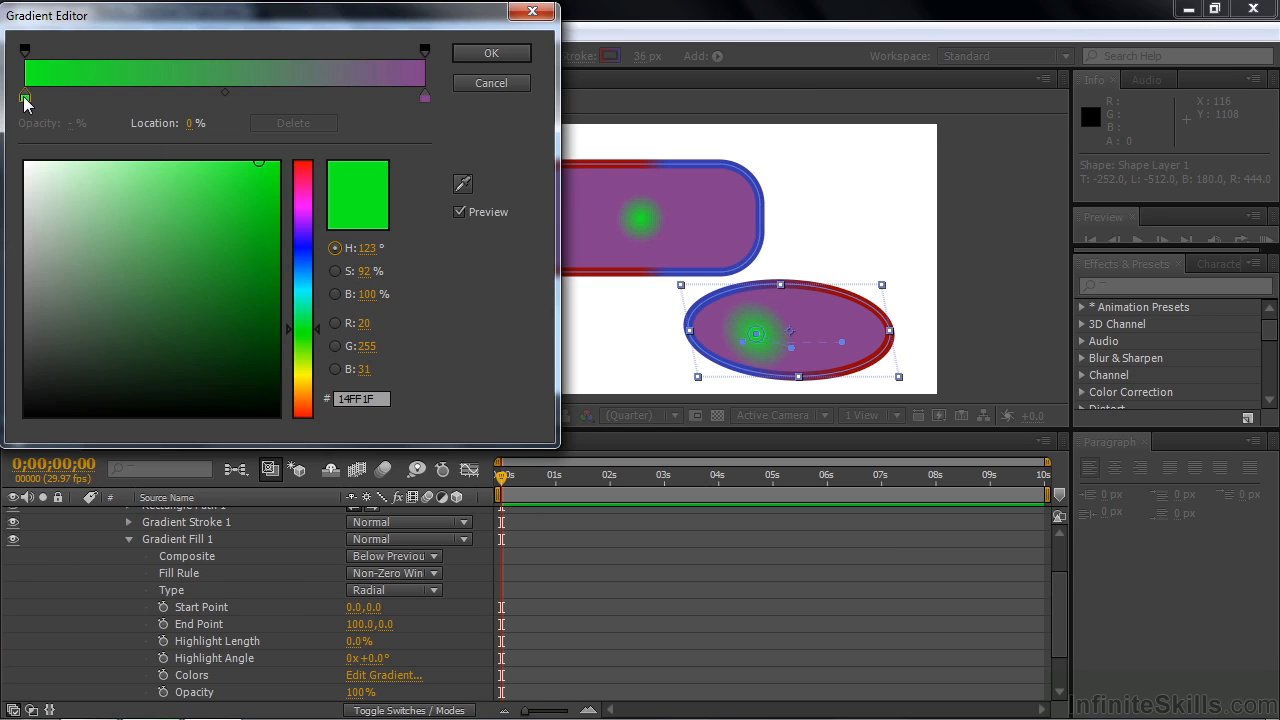
left_click(297, 244)
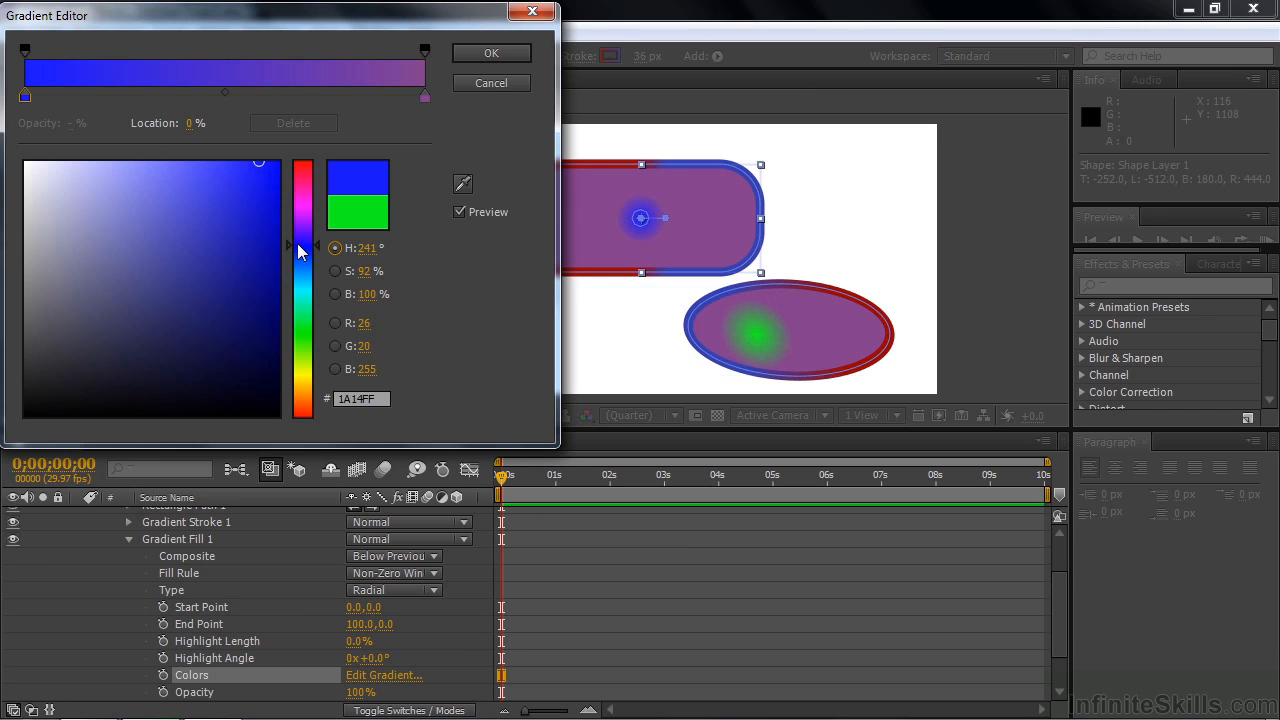
left_click(425, 97)
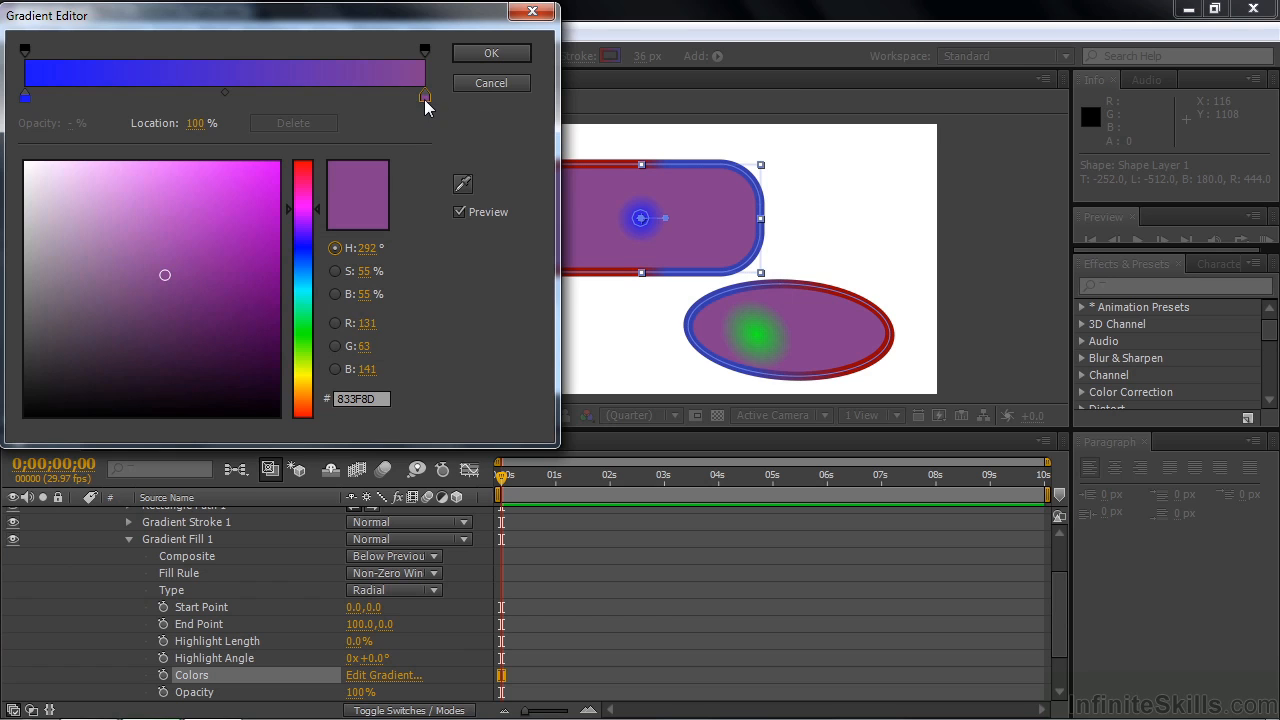
left_click(303, 377)
left_click(488, 54)
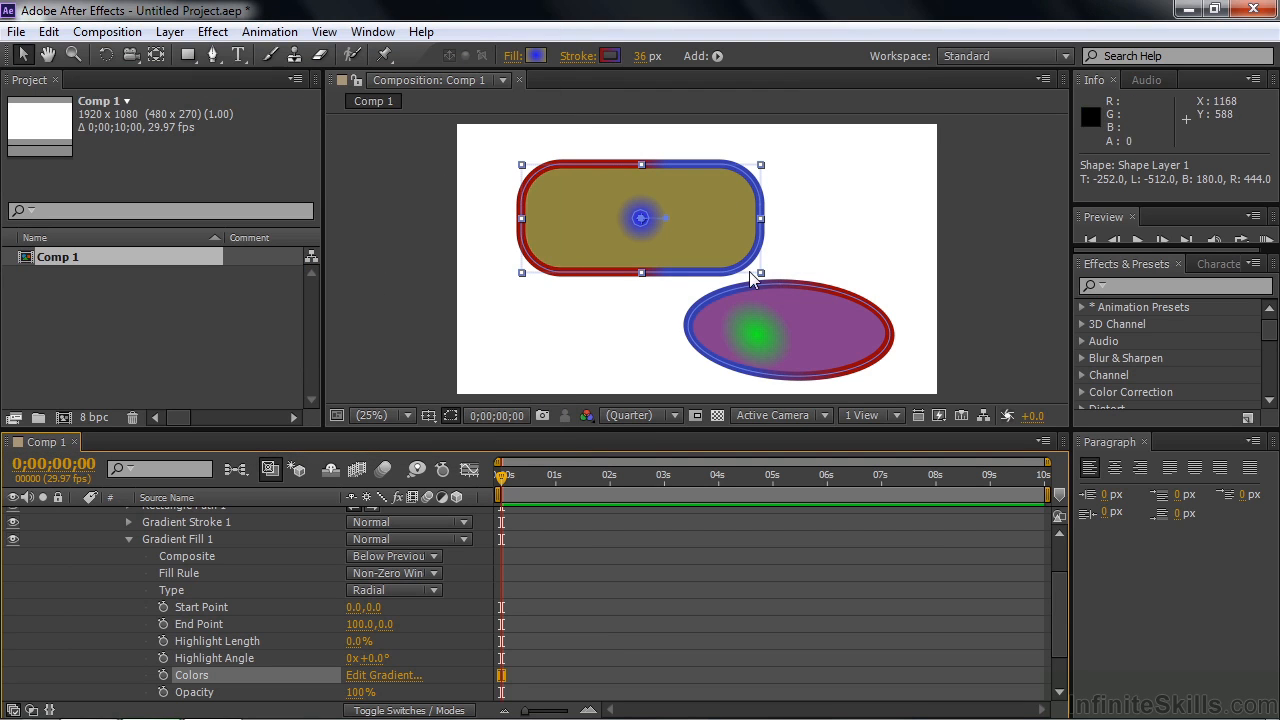
Step: Collapse the rectangle's properties and hide both Rectangle 1 and Ellipse 1
left_click(128, 538)
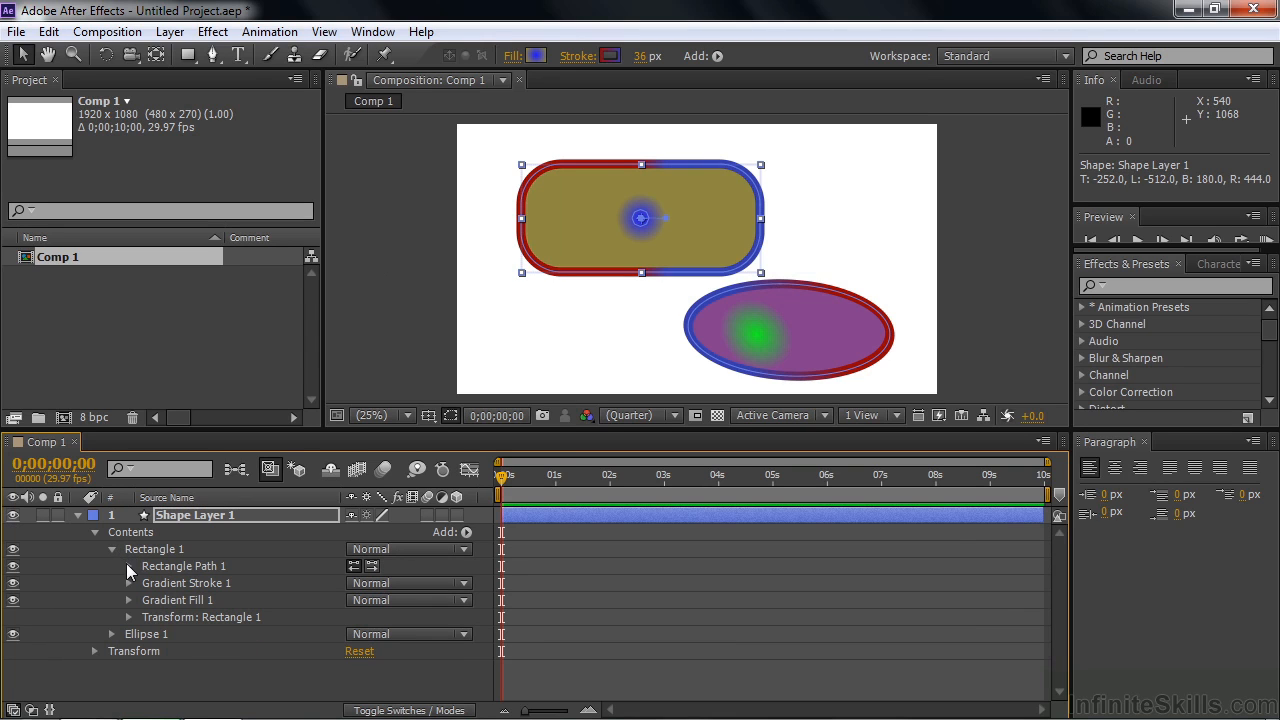
left_click(128, 566)
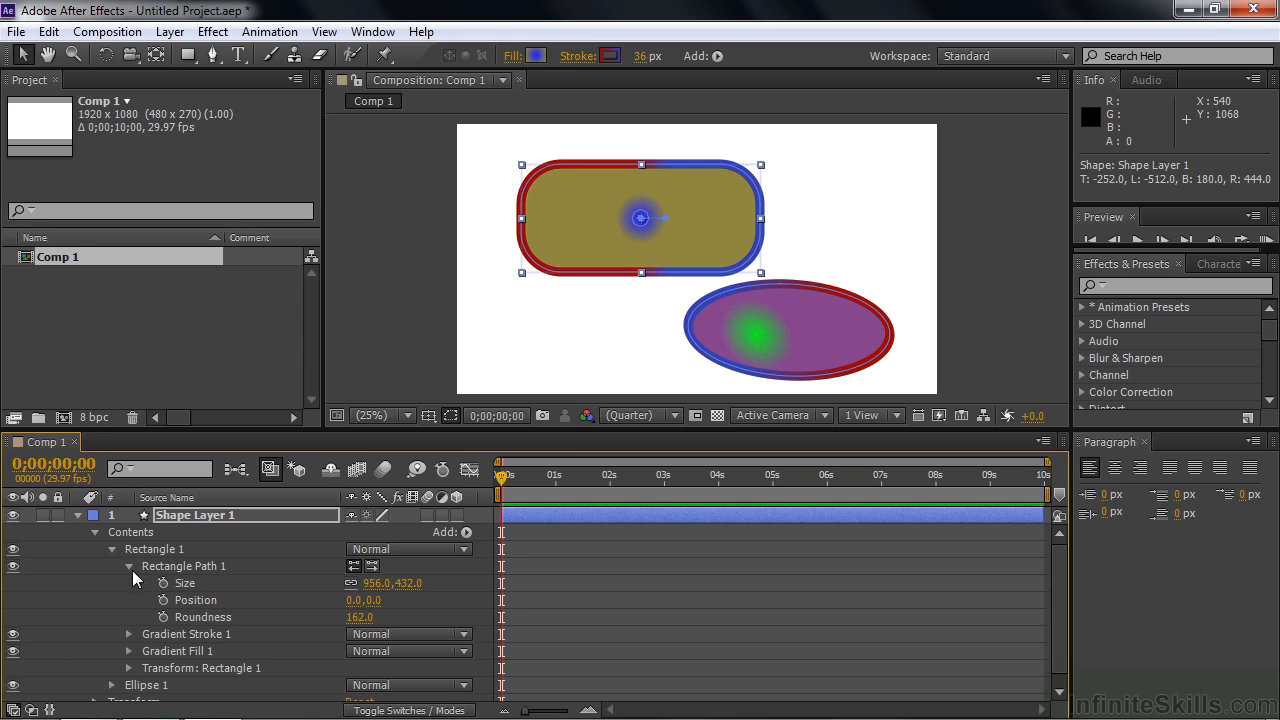
left_click(128, 566)
left_click(111, 549)
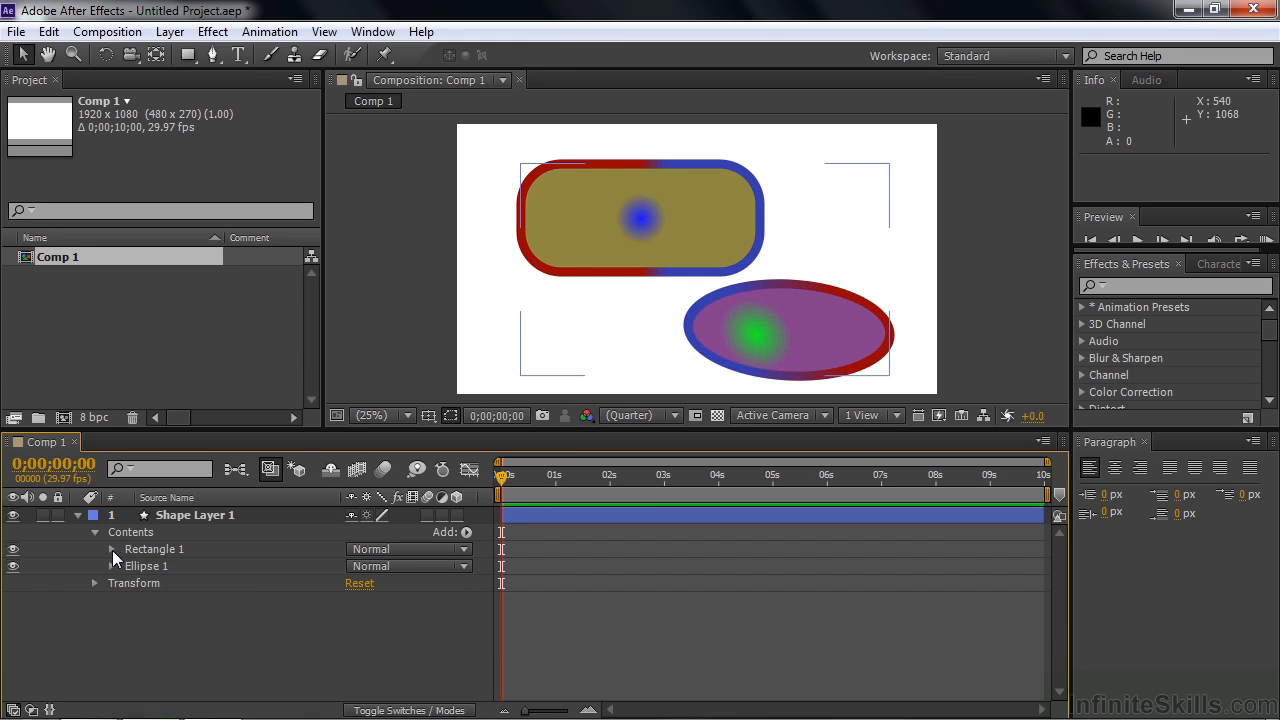
left_click(13, 549)
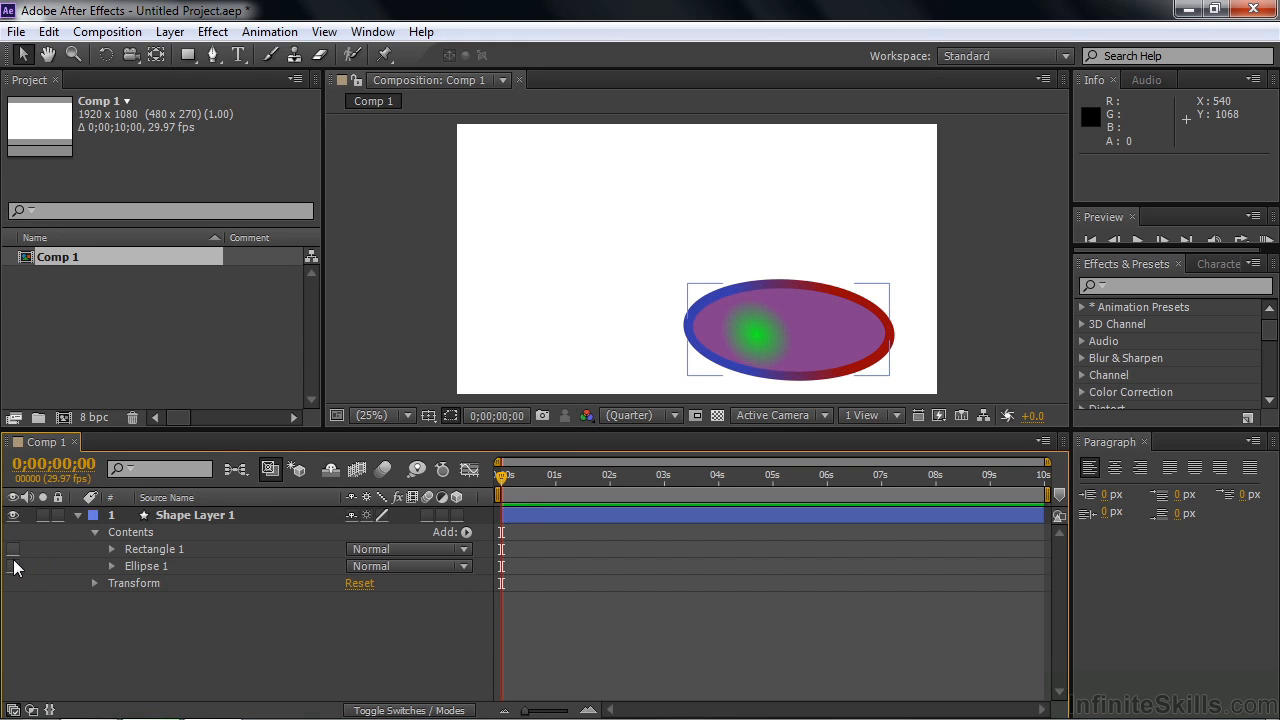
left_click(13, 566)
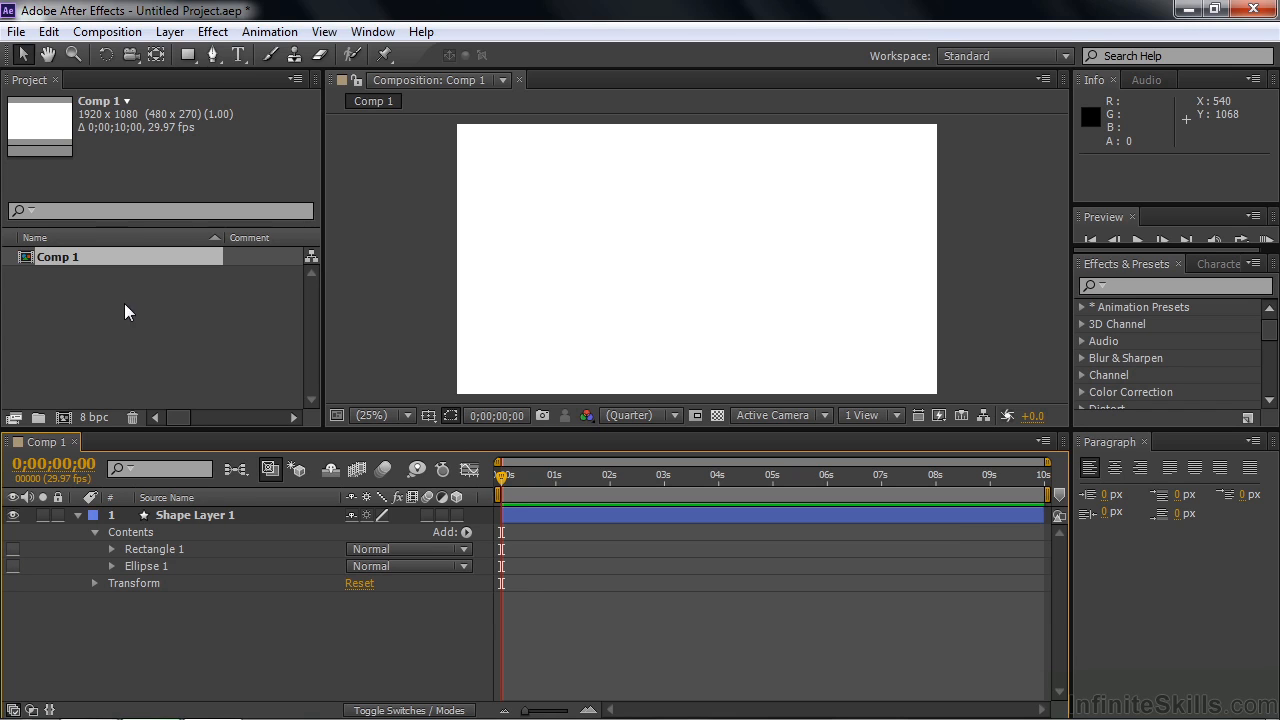
Step: Draw a six-point polygon with negatively rounded corners, radius about 366, and a five-point star, outer radius about 421, in a new shape layer
mouse_move(192, 58)
left_mouse_down()
mouse_move(253, 90)
mouse_move(254, 137)
mouse_move(251, 119)
left_mouse_up()
left_click_drag(620, 229, 710, 245)
left_click_drag(187, 54, 252, 150)
left_click_drag(804, 220, 854, 306)
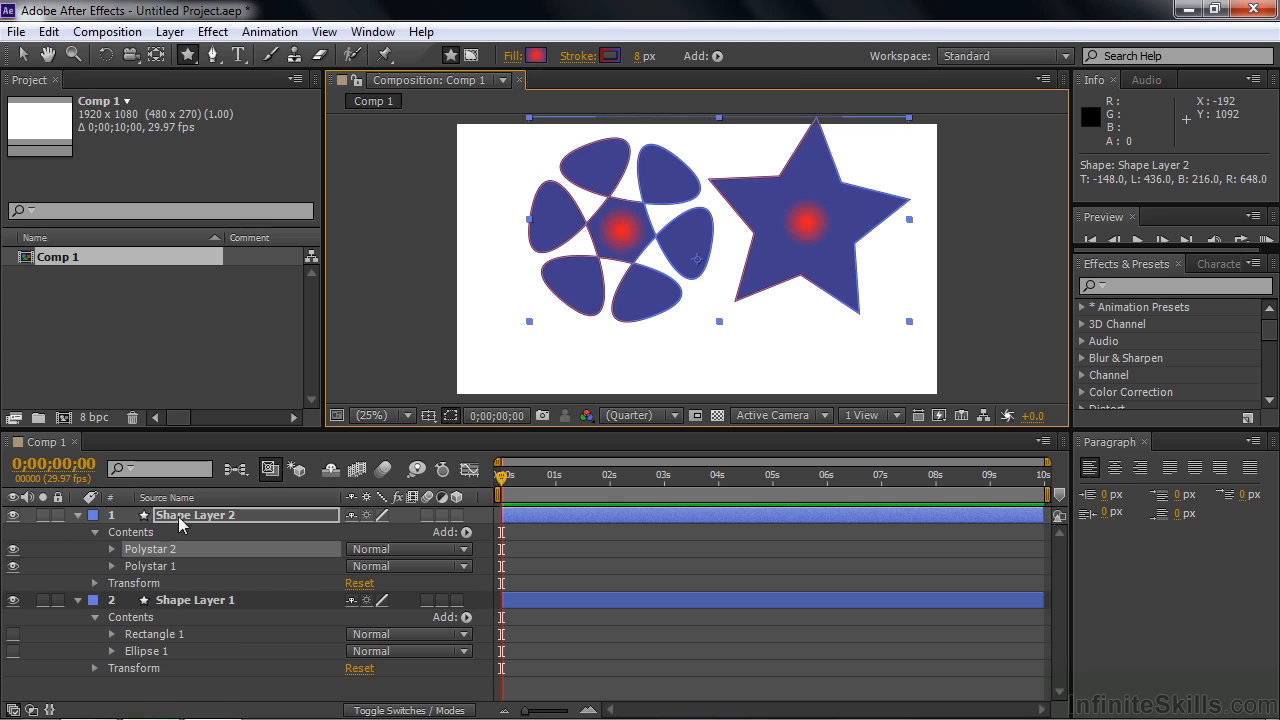
Step: Hide the star, Polystar 2, and expand the path properties of the polygon, Polystar 1
left_click(13, 550)
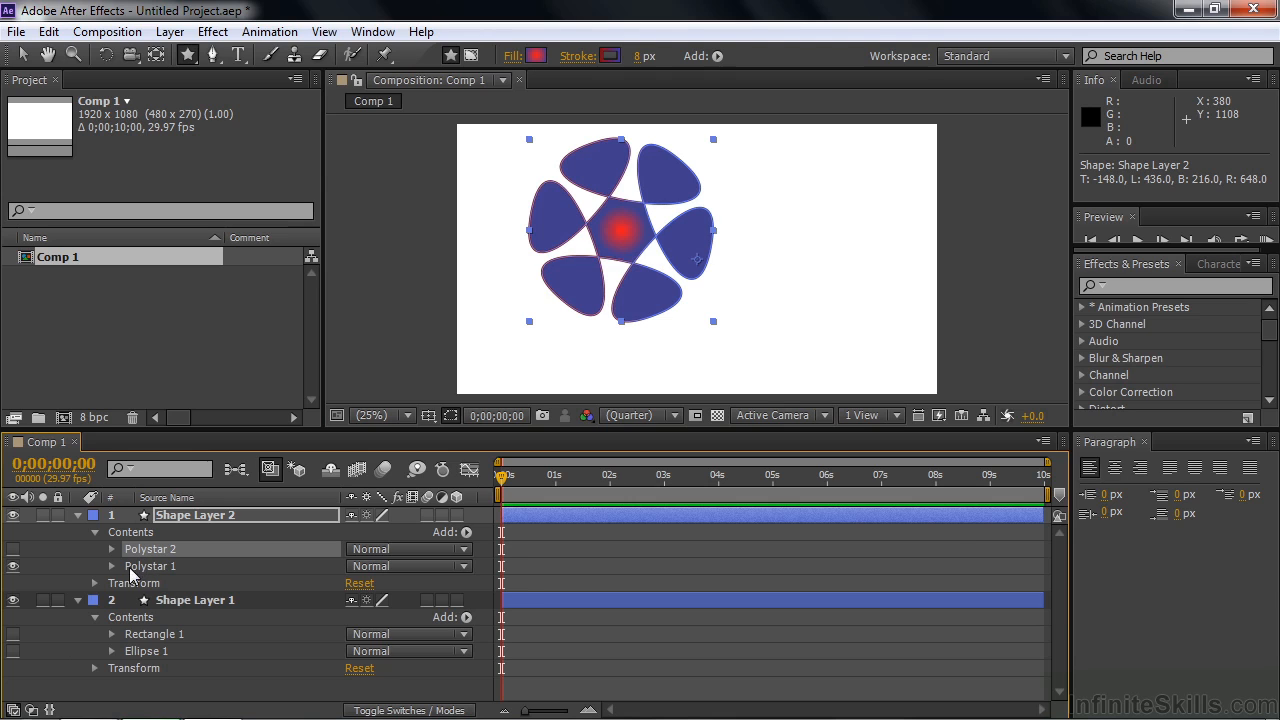
left_click(111, 566)
scroll(109, 566, "down", 1)
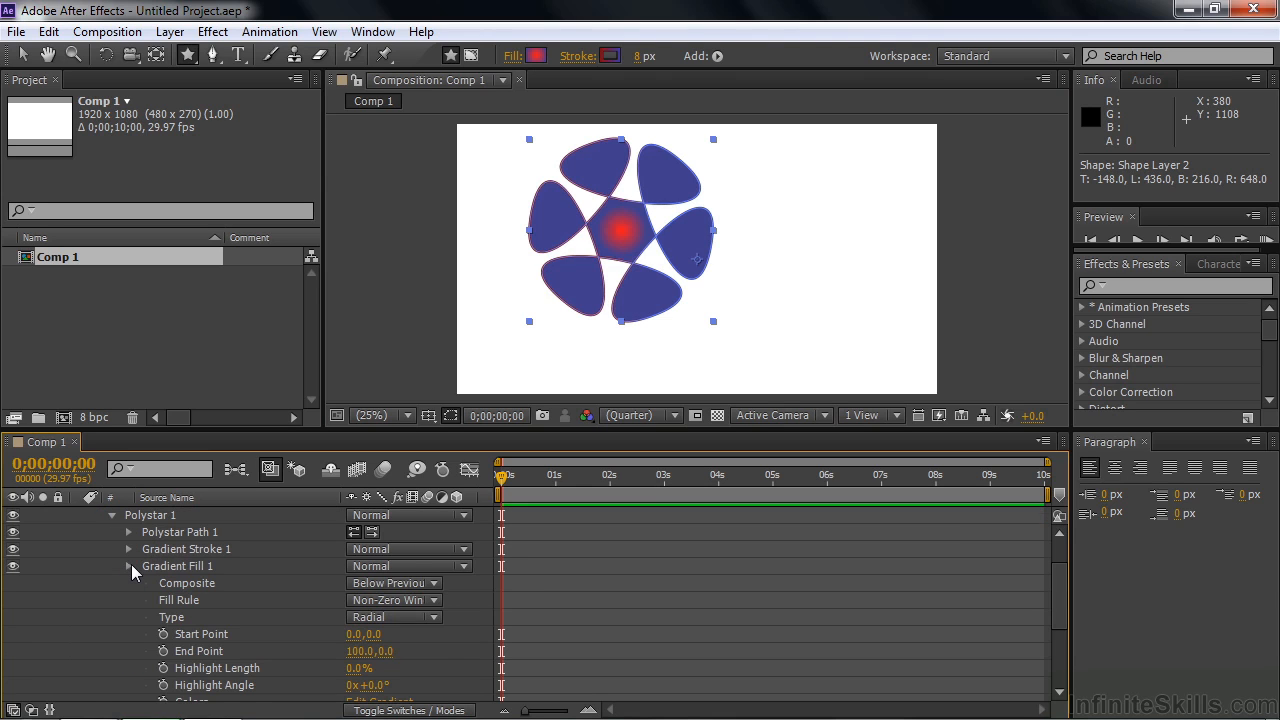
left_click(130, 566)
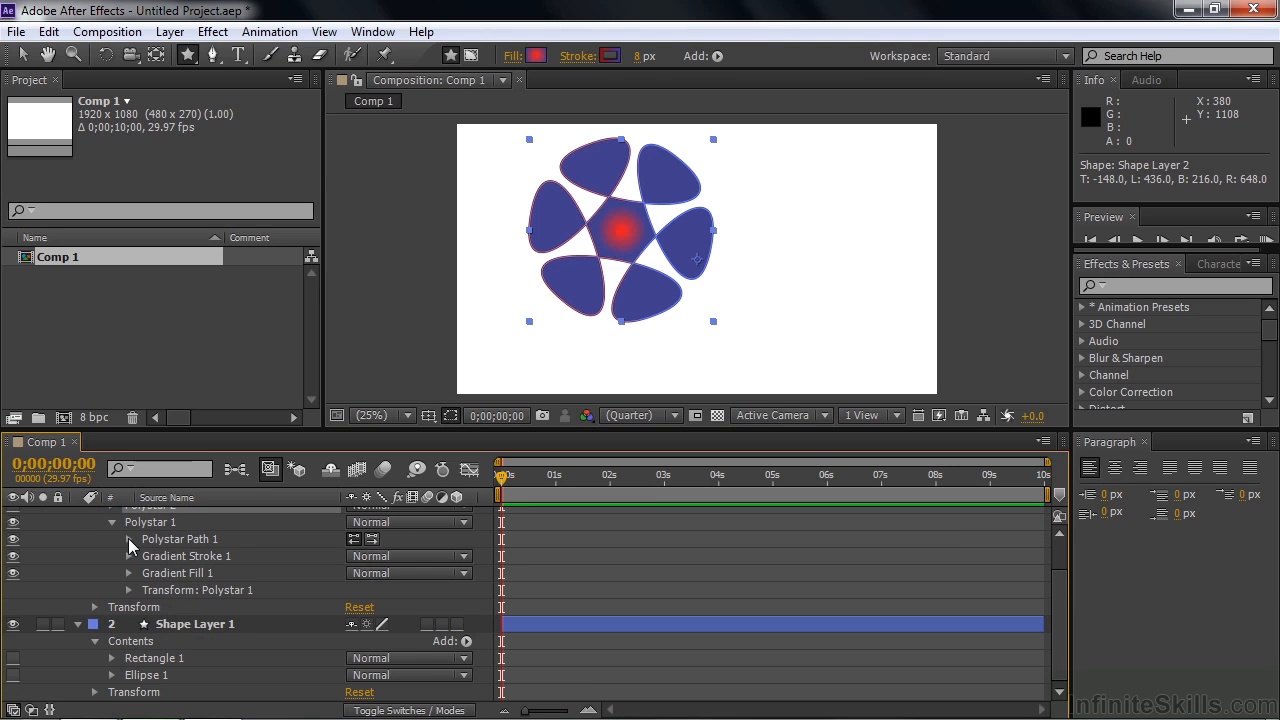
left_click(128, 539)
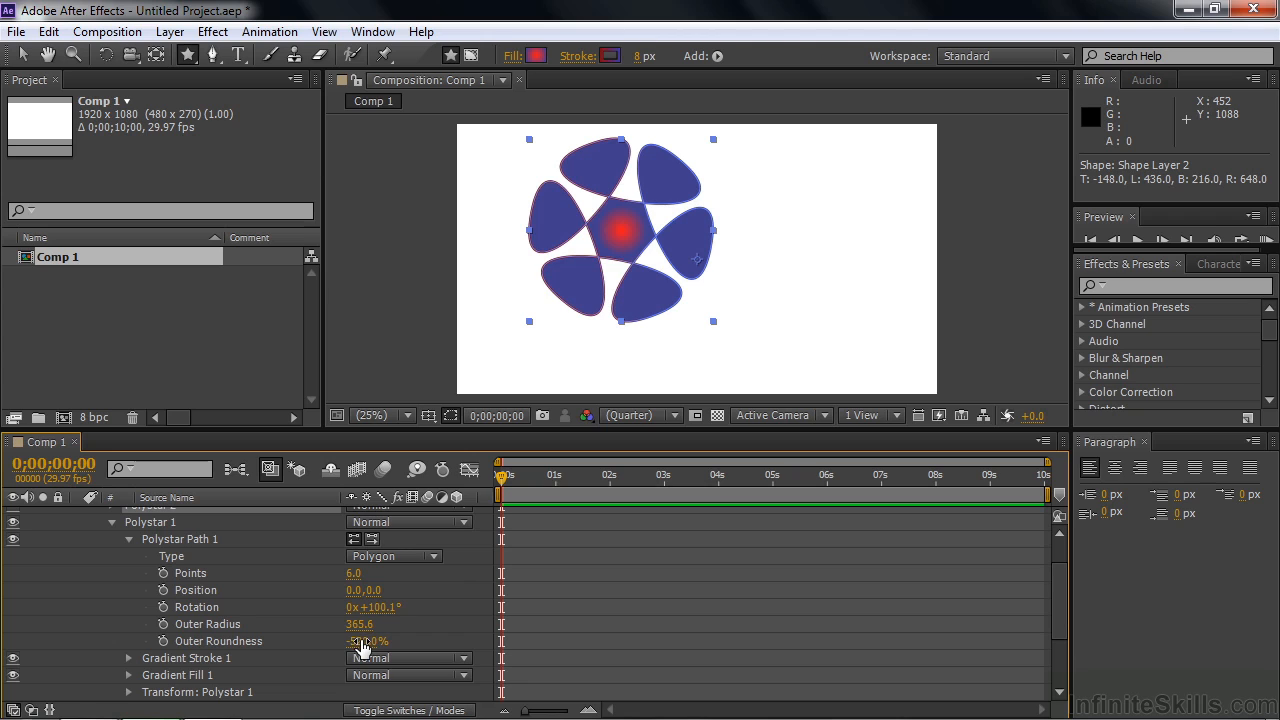
Step: Set Polystar 1's outer roundness to -269% and change its path type to Star
left_click_drag(362, 647, 423, 651)
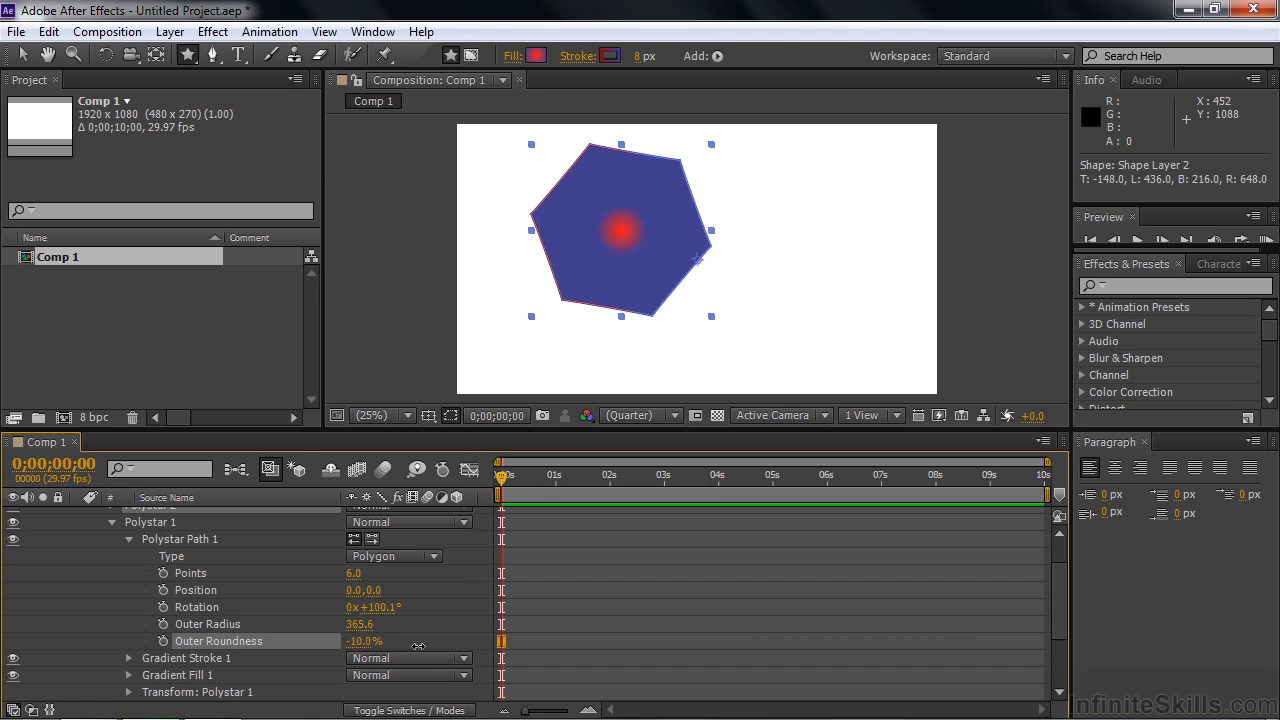
left_click_drag(353, 574, 361, 587)
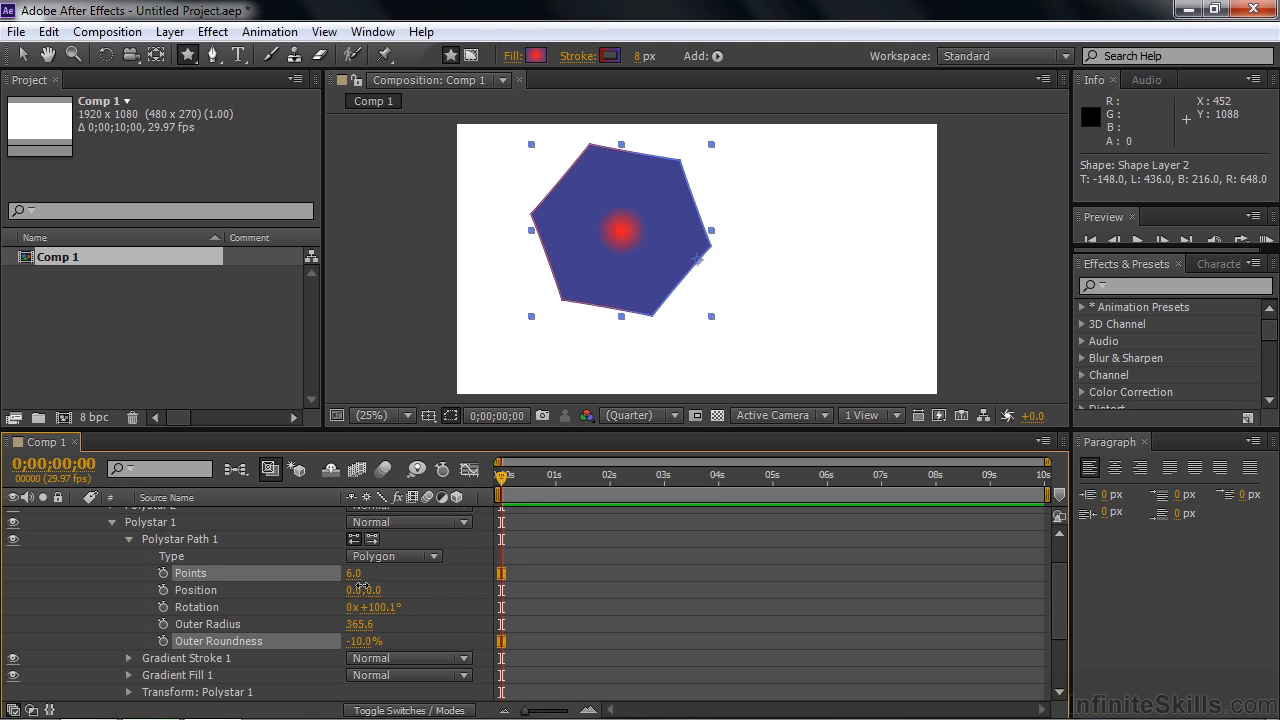
left_click_drag(364, 641, 86, 608)
mouse_move(358, 624)
left_mouse_down()
mouse_move(460, 624)
mouse_move(366, 640)
left_mouse_up()
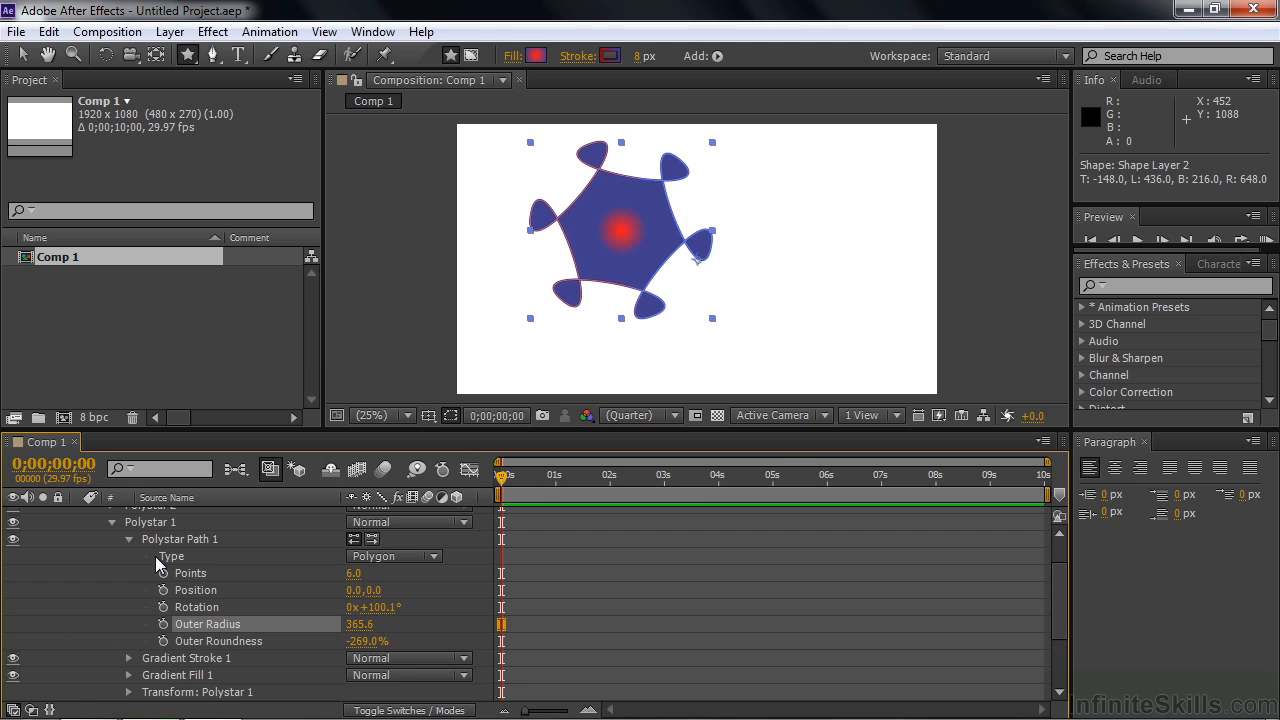
left_click(435, 555)
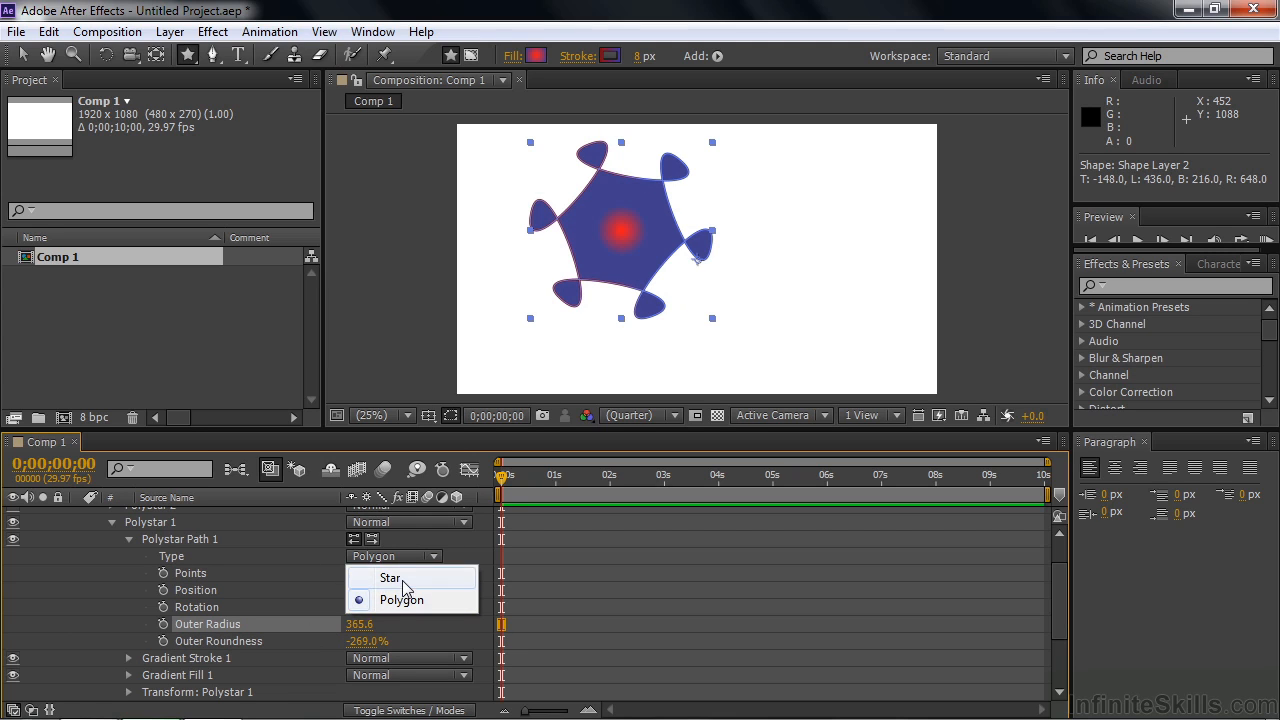
left_click(404, 578)
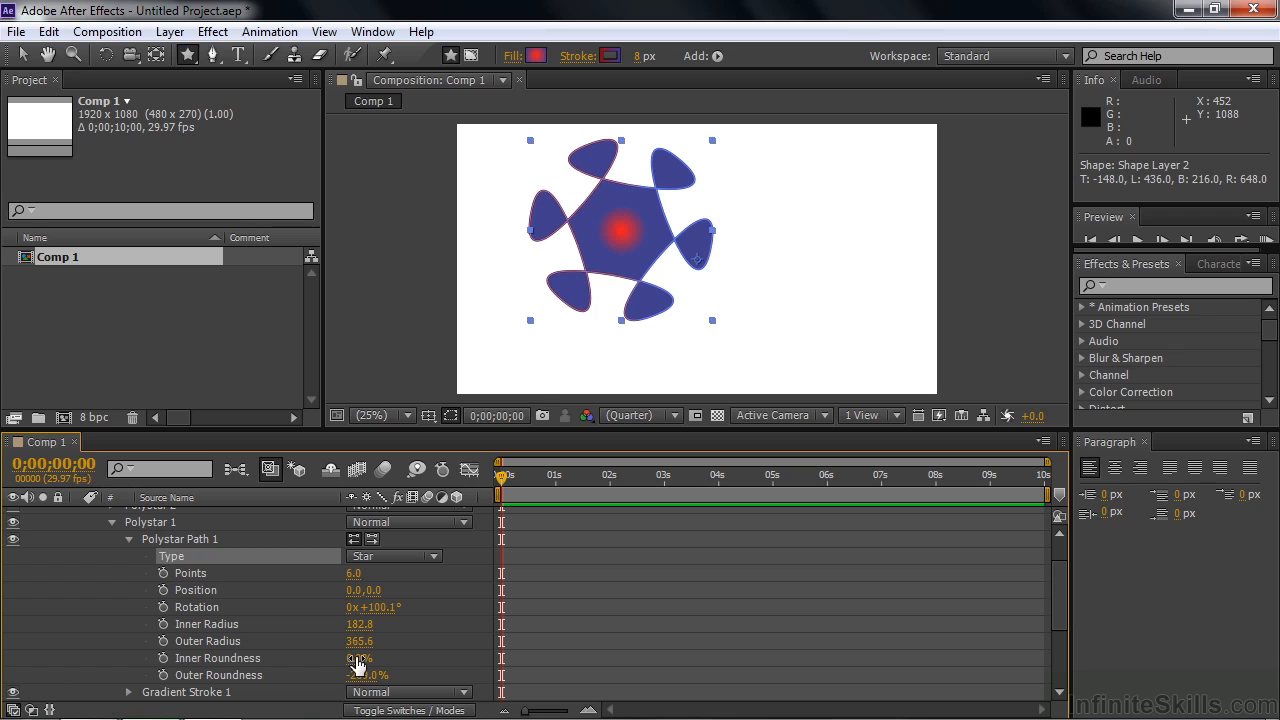
Step: Hide Polystar 1, show Polystar 2 and expand the path properties of Polystar 2
left_click(112, 522)
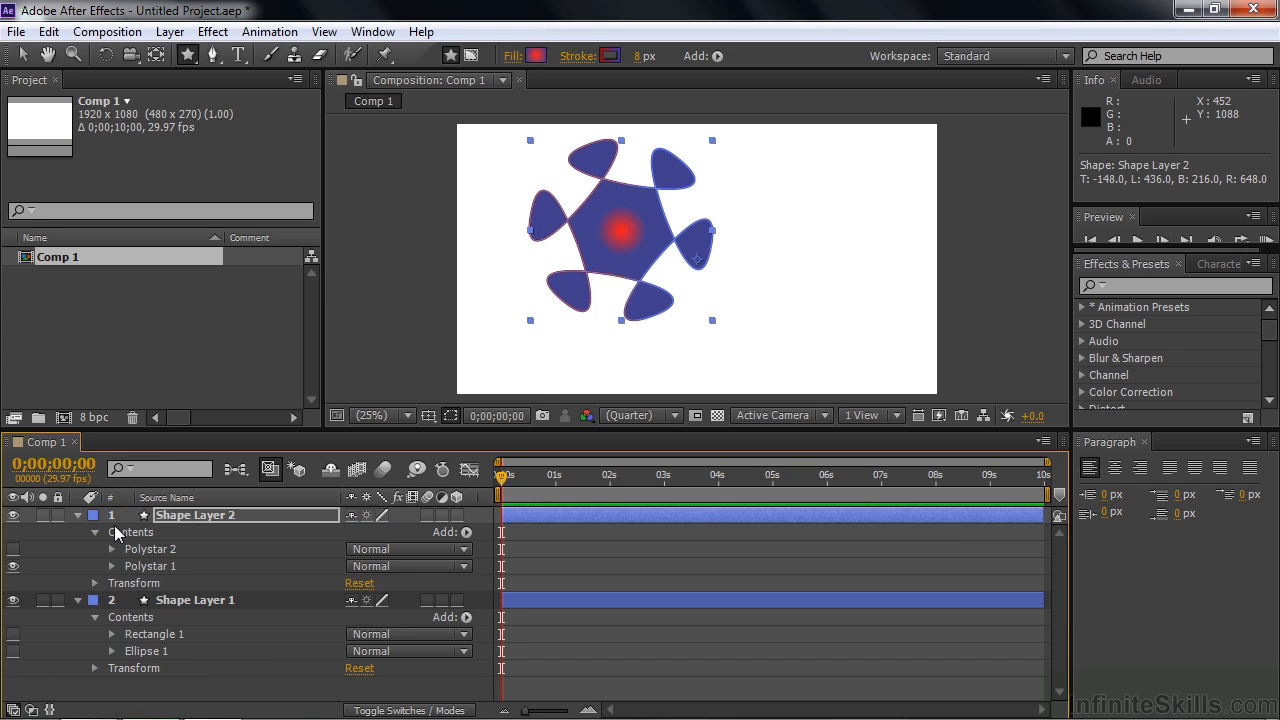
left_click(13, 549)
left_click(13, 566)
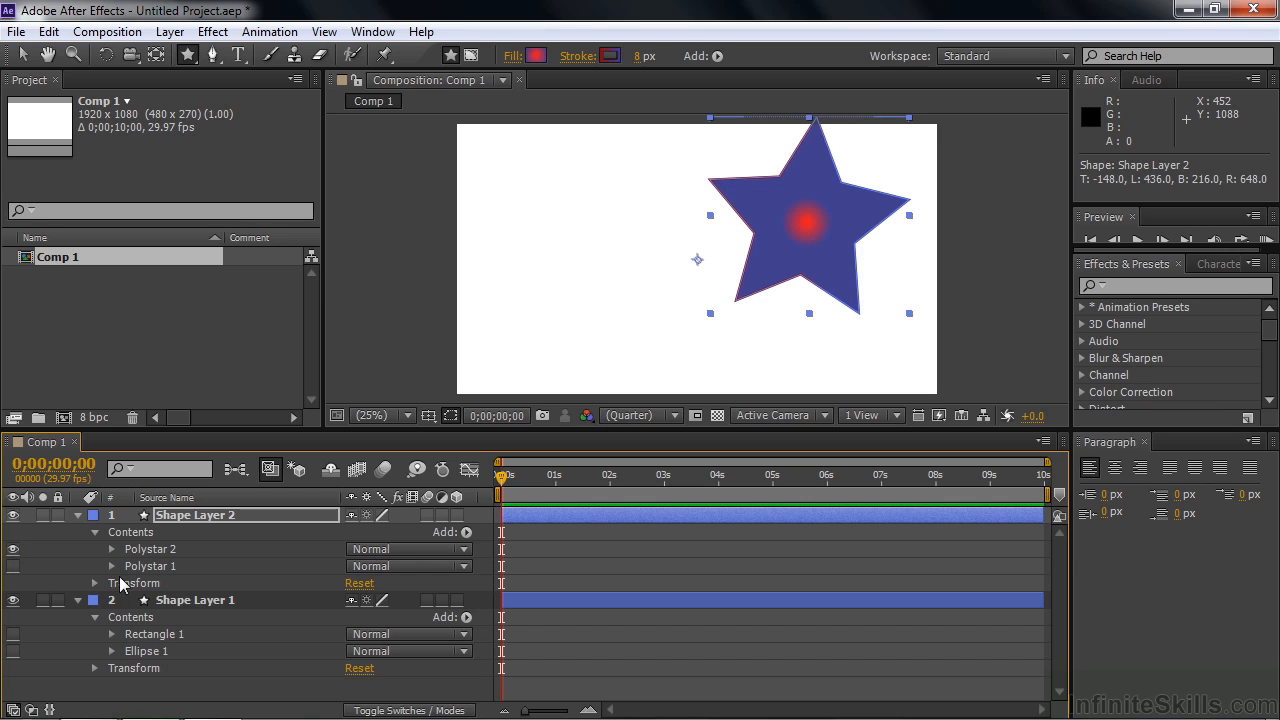
left_click(112, 549)
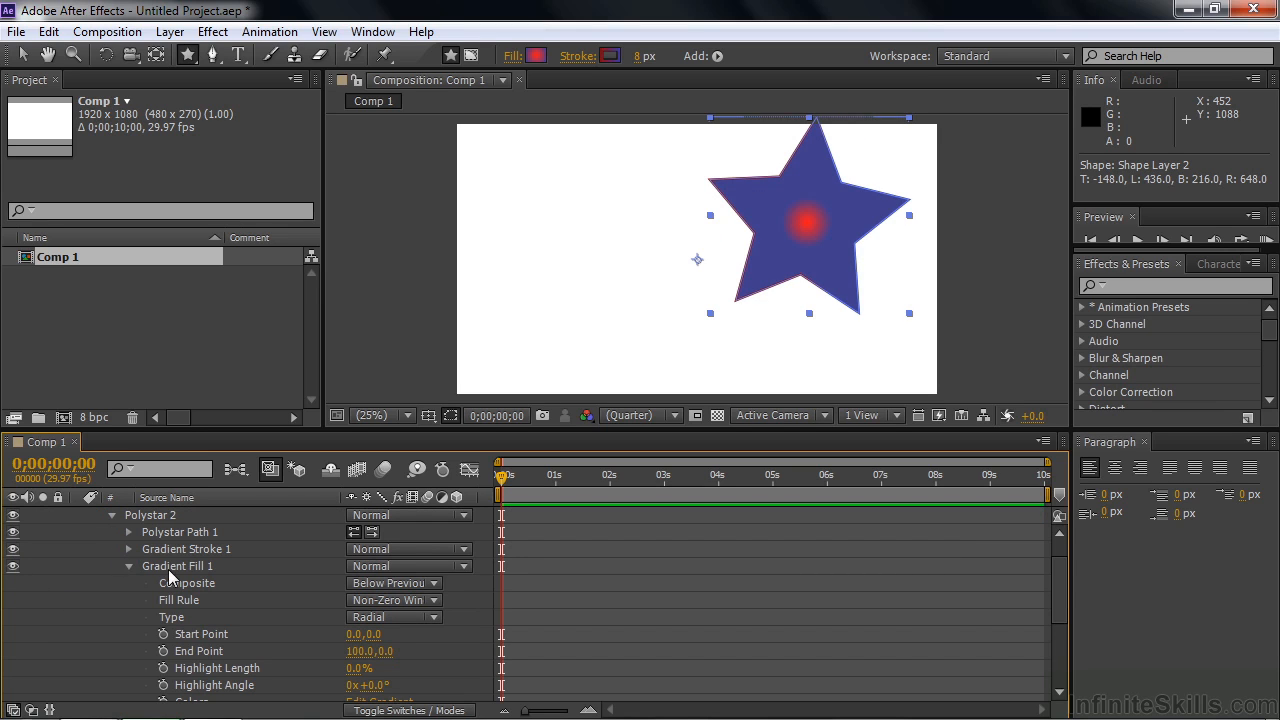
left_click(130, 566)
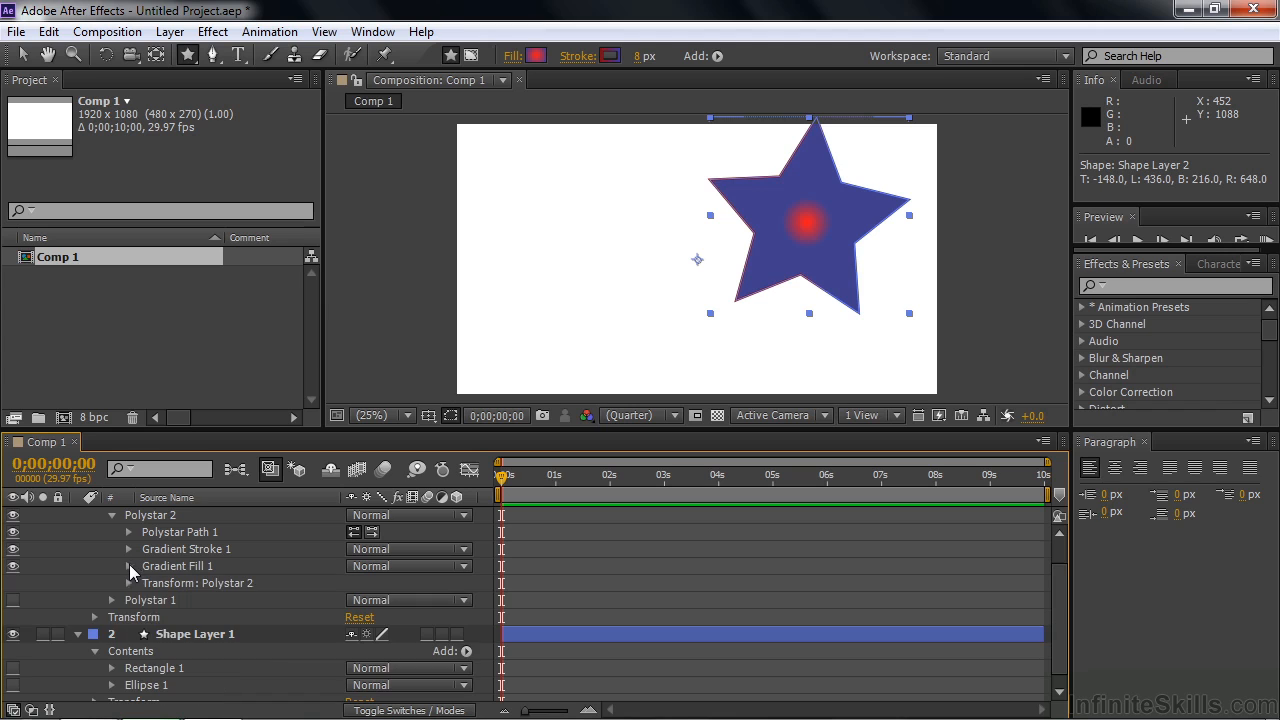
left_click(129, 532)
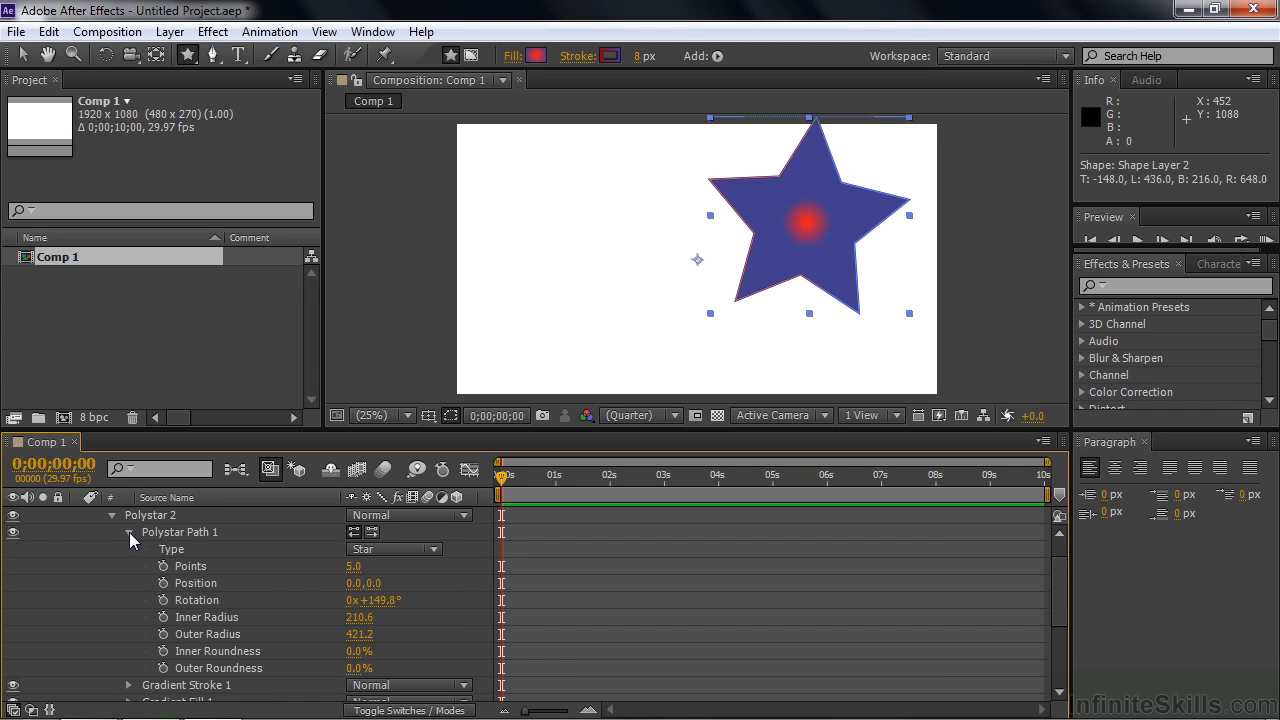
Step: Try the Polygon path type on Polystar 2 and switch it back to Star
left_click(434, 553)
left_click(418, 590)
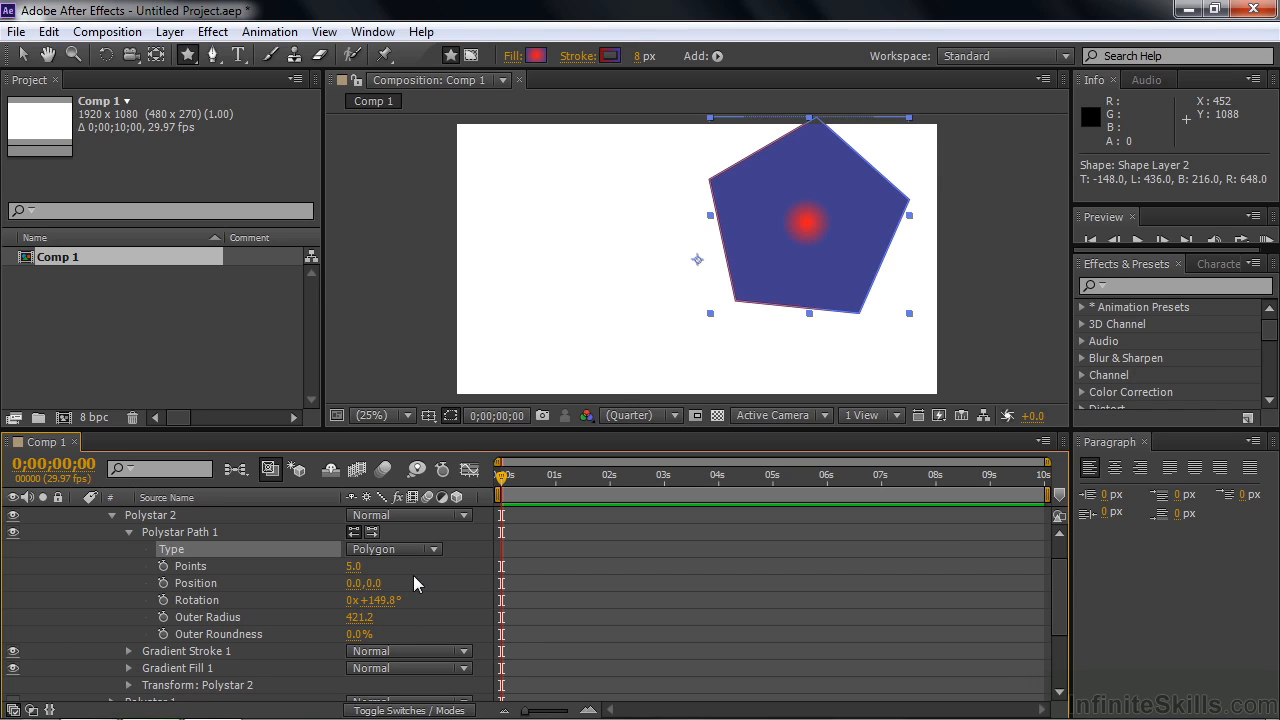
left_click(432, 553)
left_click(407, 568)
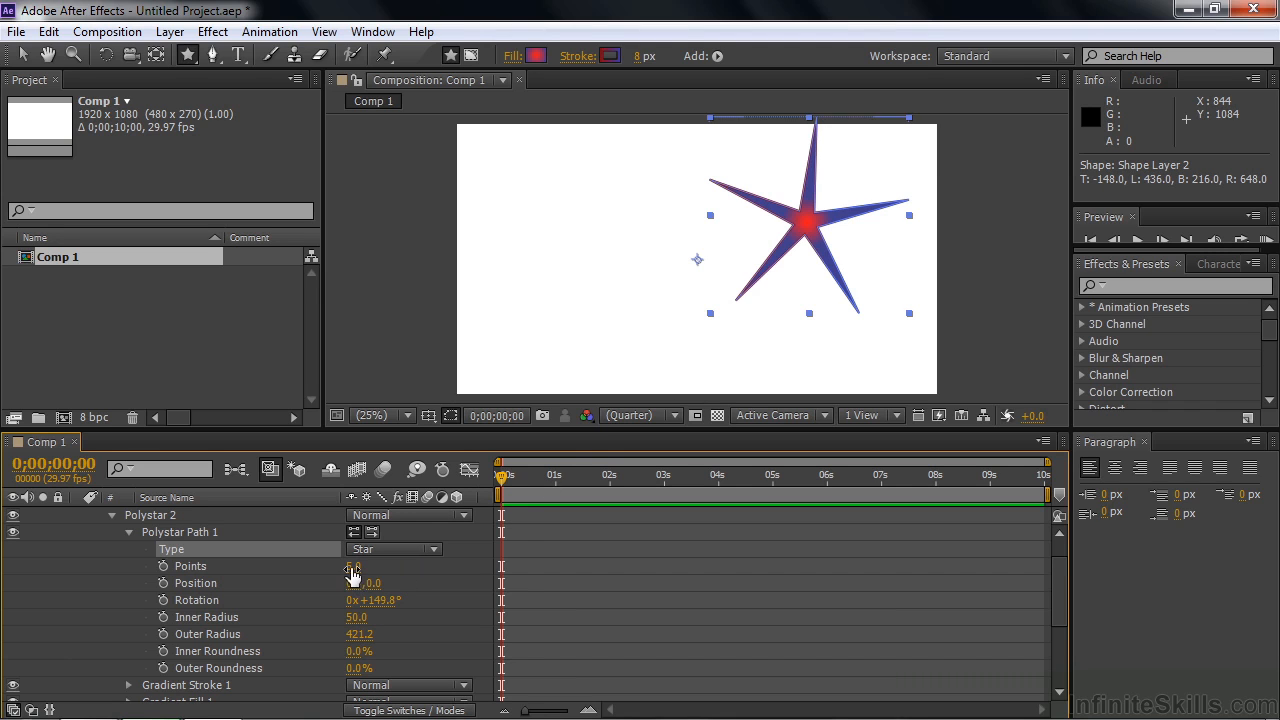
Step: Give Polystar 2 16 points, inner radius 144, outer radius 414.2, inner roundness 1% and outer roundness 133%
left_click_drag(354, 566, 373, 572)
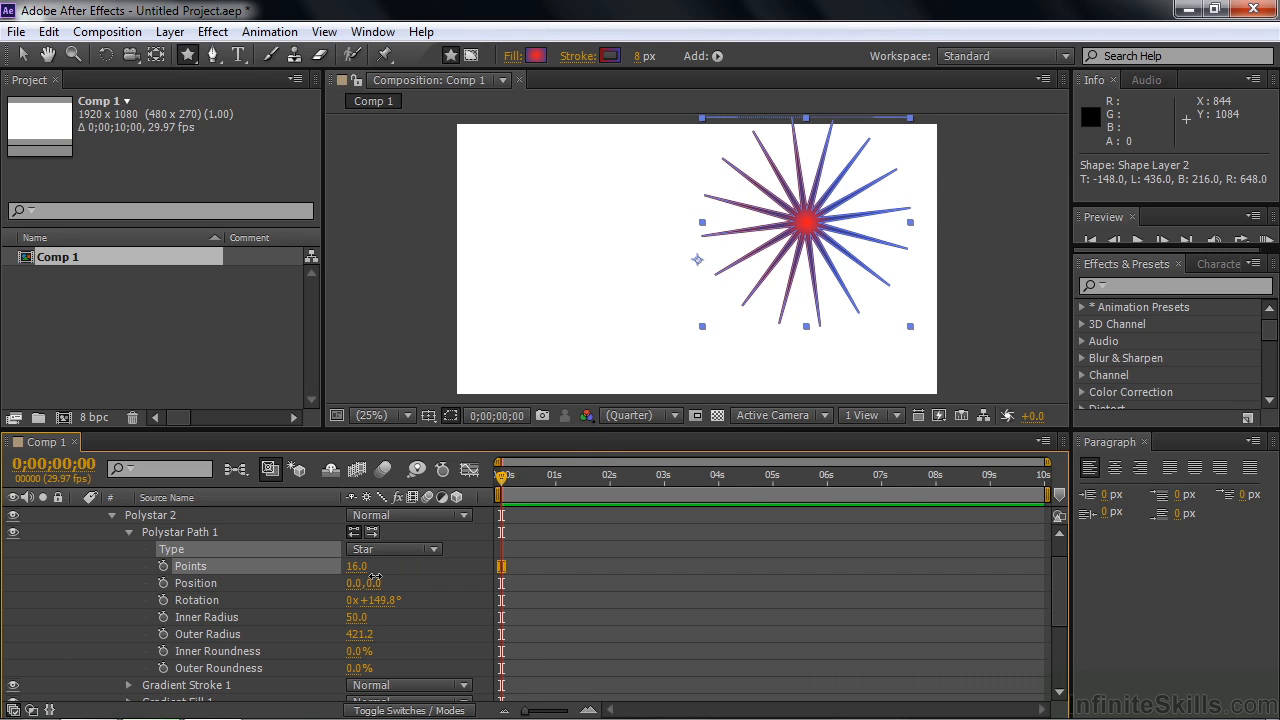
left_click_drag(354, 620, 455, 627)
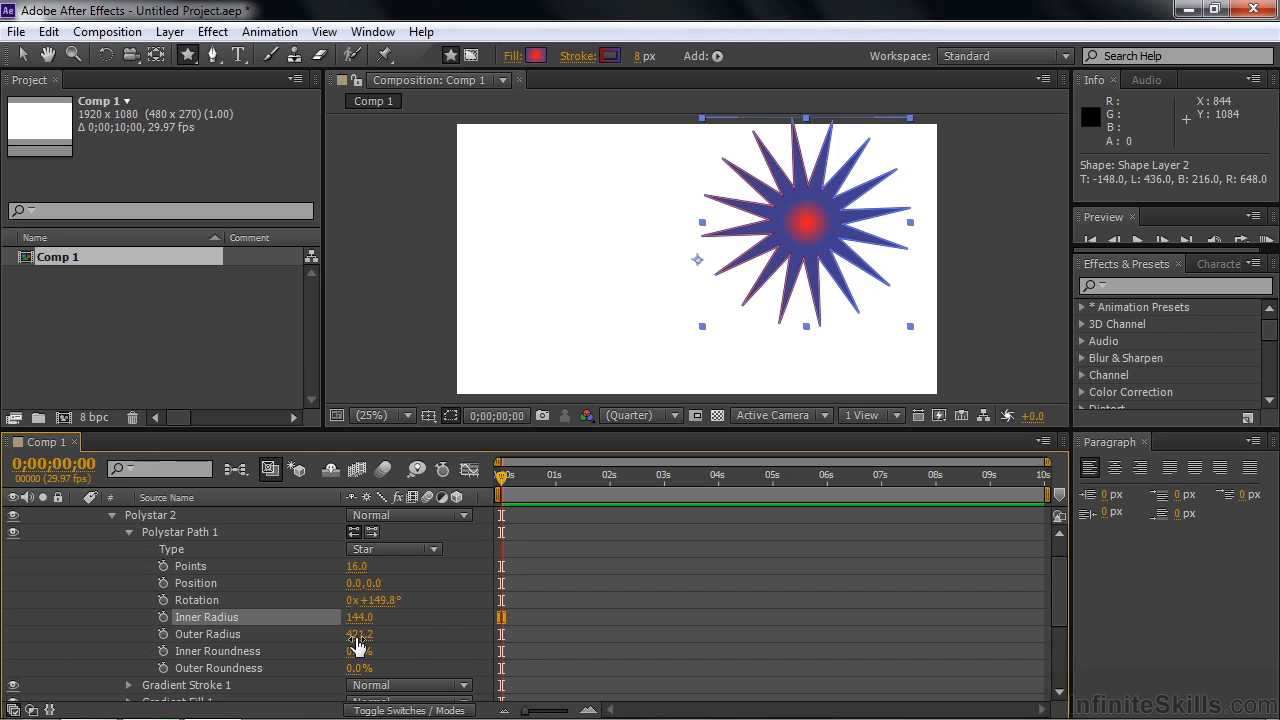
mouse_move(357, 634)
left_mouse_down()
mouse_move(470, 640)
mouse_move(314, 631)
mouse_move(488, 652)
mouse_move(355, 637)
mouse_move(340, 655)
mouse_move(556, 662)
mouse_move(162, 634)
mouse_move(5, 604)
left_mouse_up()
mouse_move(175, 632)
left_mouse_down()
mouse_move(371, 650)
mouse_move(346, 646)
mouse_move(404, 673)
mouse_move(621, 689)
mouse_move(296, 672)
mouse_move(190, 651)
left_mouse_up()
left_click_drag(4, 617, 497, 680)
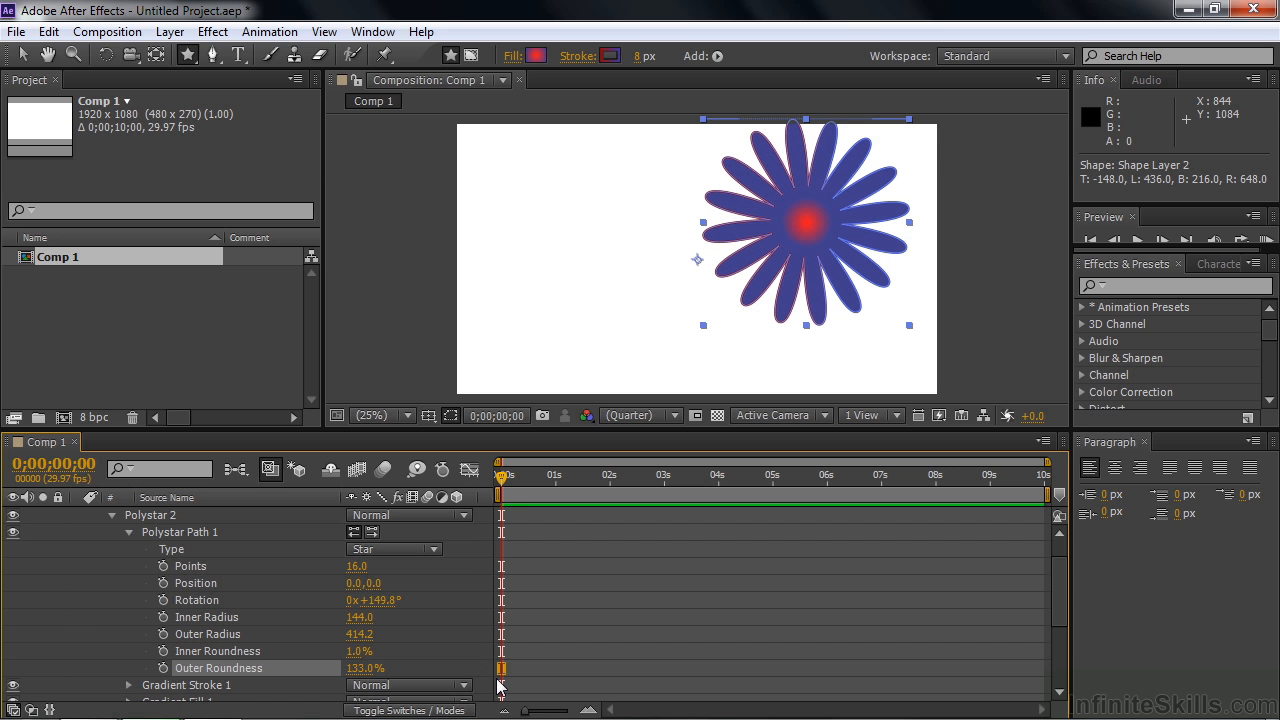